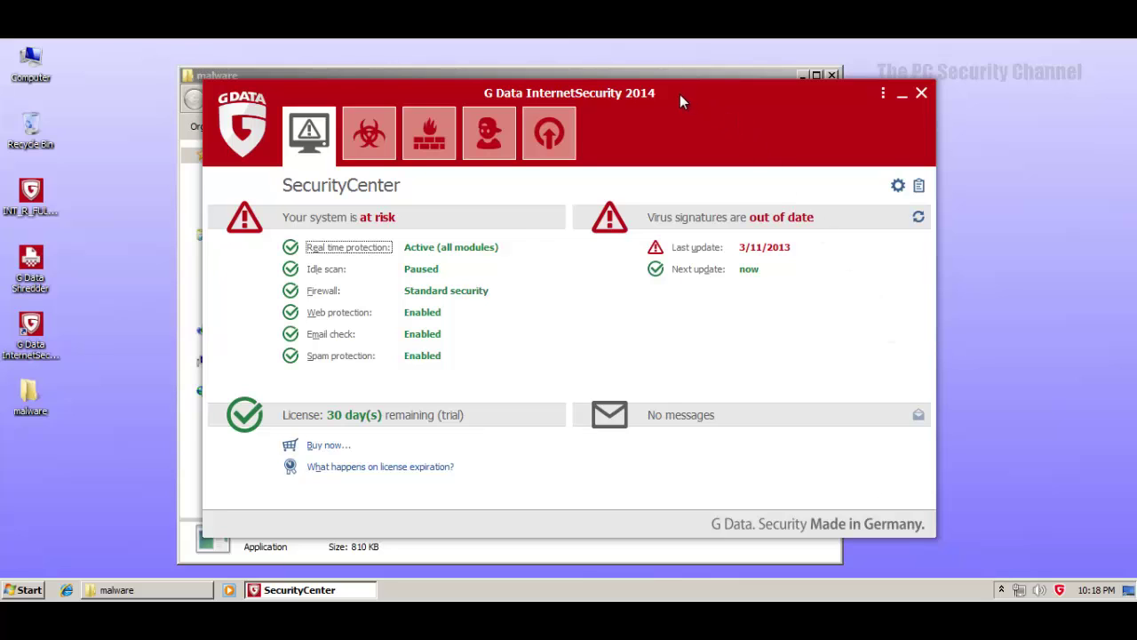
Step: Check the G Data SecurityCenter protection status and signature date against the file dates in the malware folder
{"action": "left_click_drag", "start_coordinate": [680, 94], "coordinate": [876, 94]}
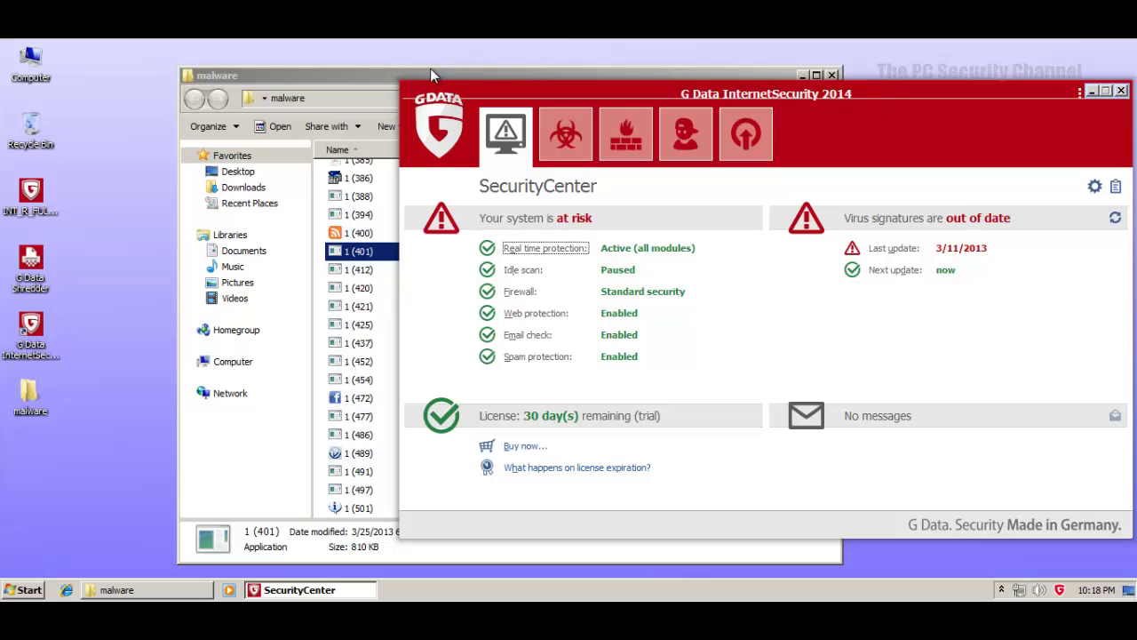
{"action": "left_click", "coordinate": [385, 79]}
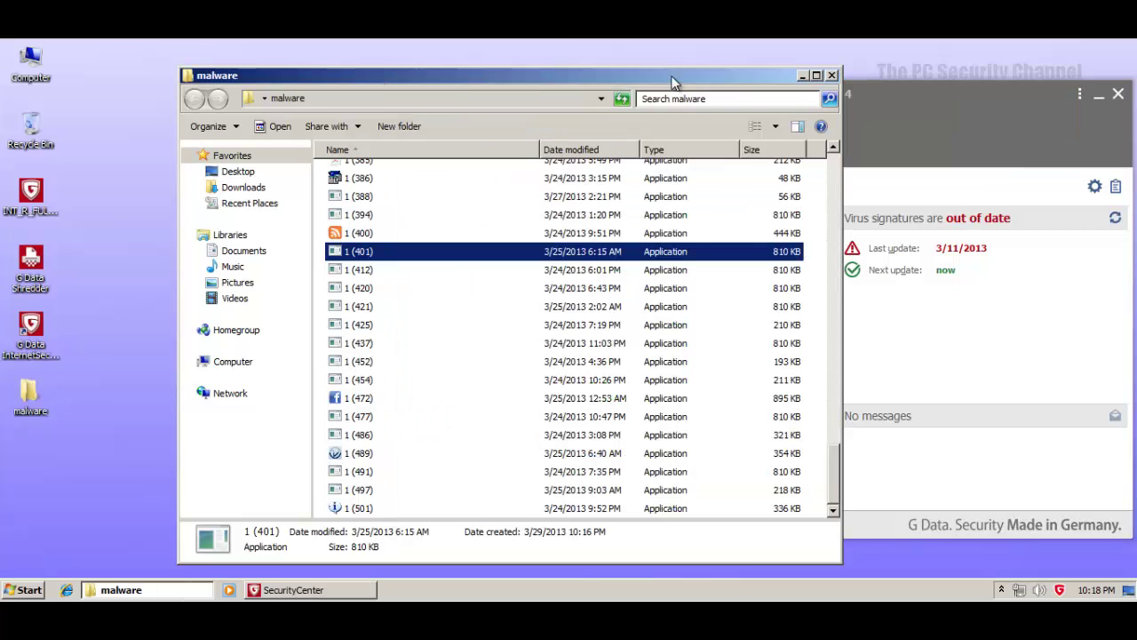
{"action": "left_click", "coordinate": [914, 109]}
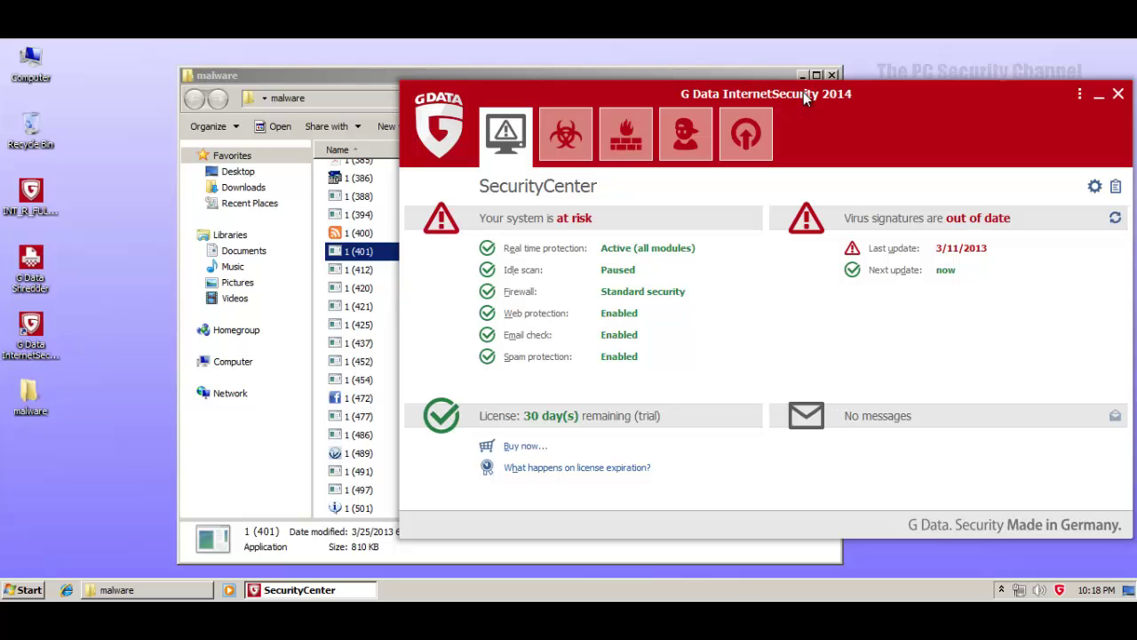
{"action": "left_click", "coordinate": [320, 95]}
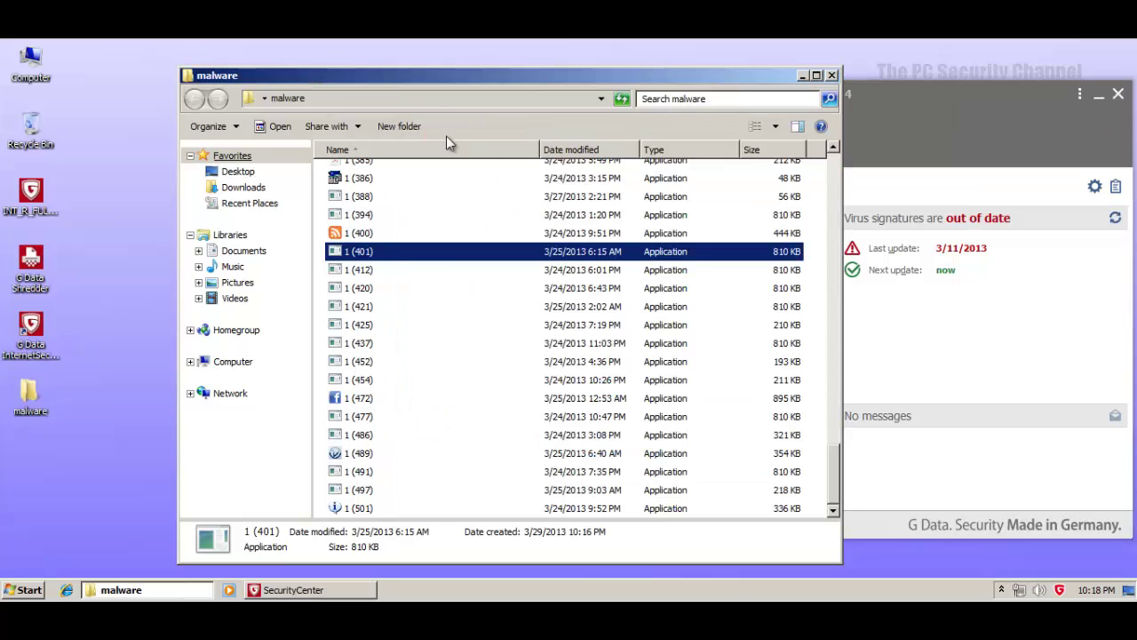
{"action": "left_click", "coordinate": [979, 106]}
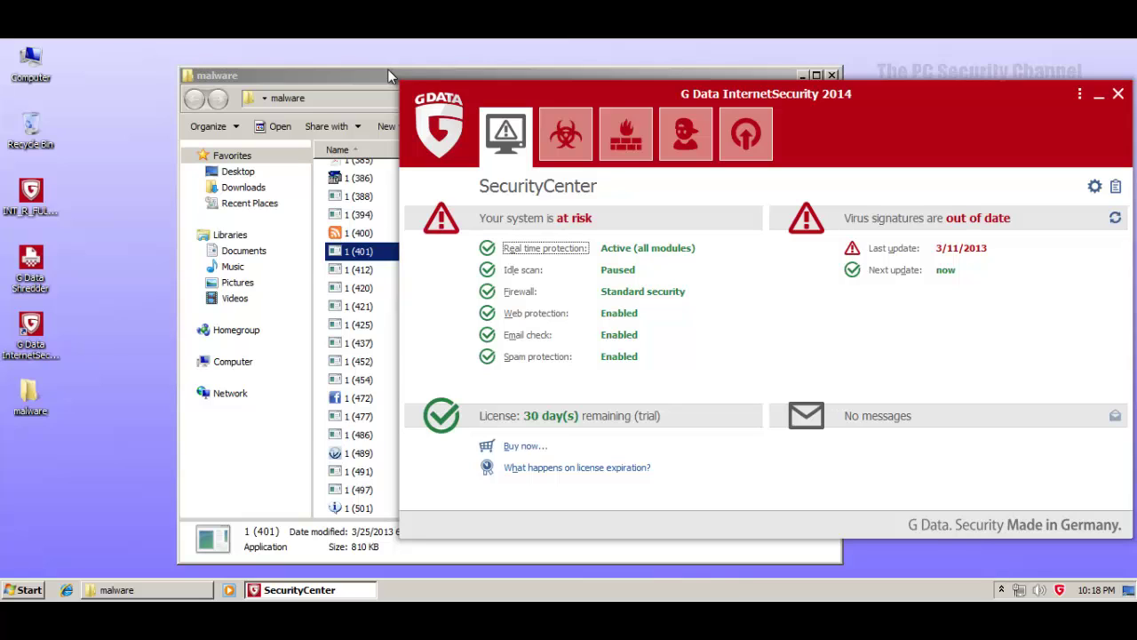
{"action": "mouse_move", "coordinate": [563, 98]}
{"action": "left_mouse_down"}
{"action": "mouse_move", "coordinate": [528, 94]}
{"action": "mouse_move", "coordinate": [573, 114]}
{"action": "left_mouse_up"}
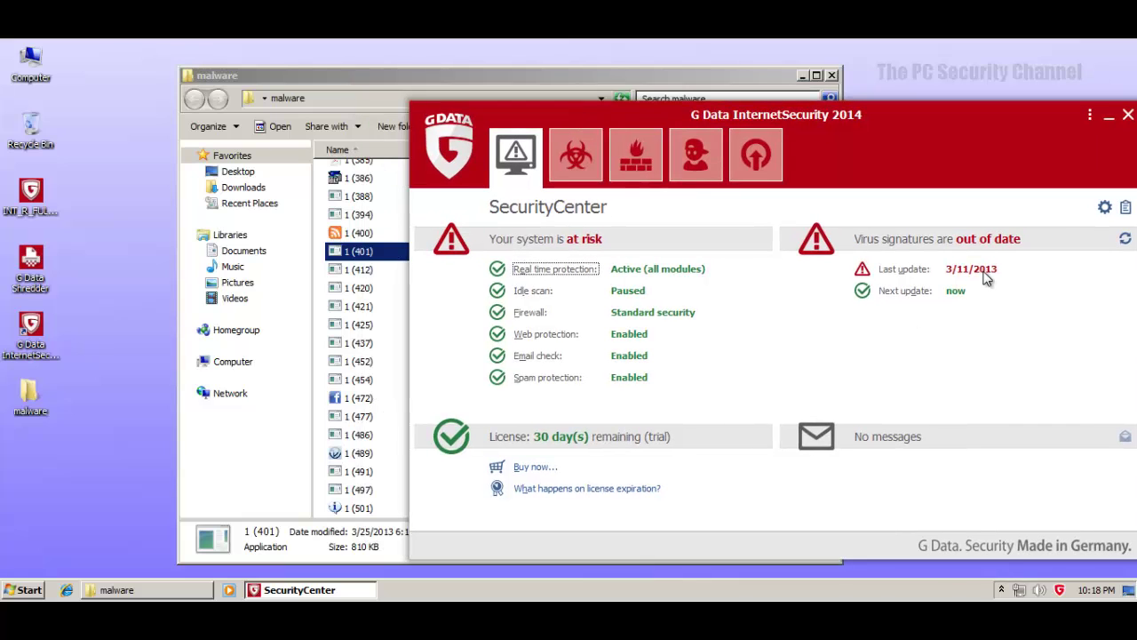
{"action": "left_click_drag", "start_coordinate": [881, 110], "coordinate": [941, 111]}
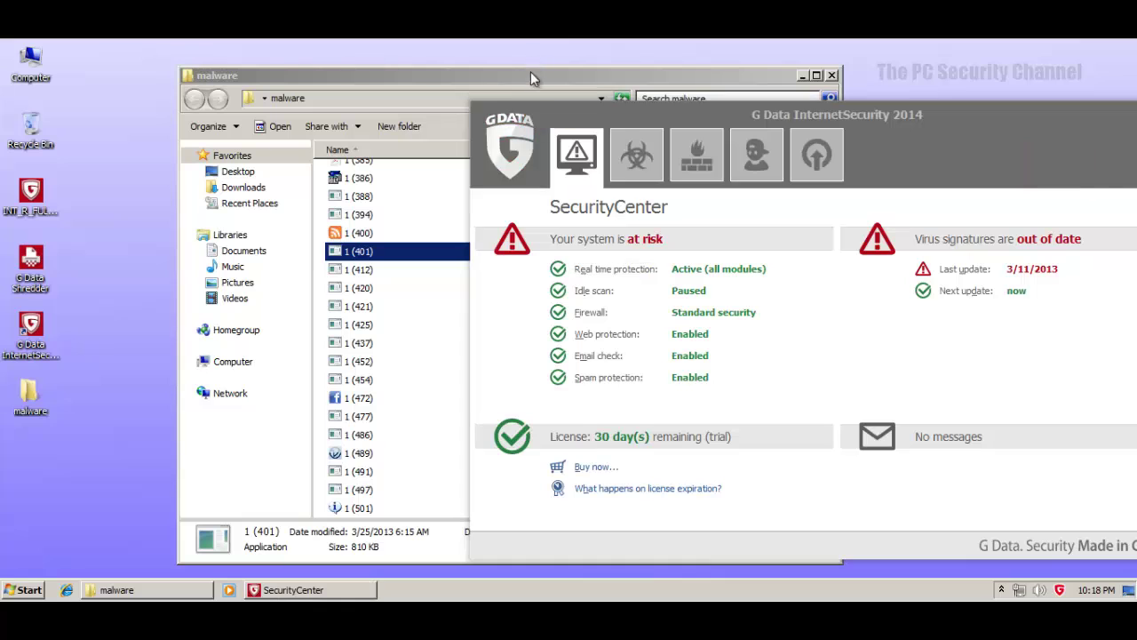
{"action": "left_click", "coordinate": [530, 76]}
{"action": "mouse_move", "coordinate": [838, 459]}
{"action": "left_mouse_down"}
{"action": "mouse_move", "coordinate": [842, 177]}
{"action": "mouse_move", "coordinate": [840, 471]}
{"action": "left_mouse_up"}
{"action": "left_click", "coordinate": [908, 156]}
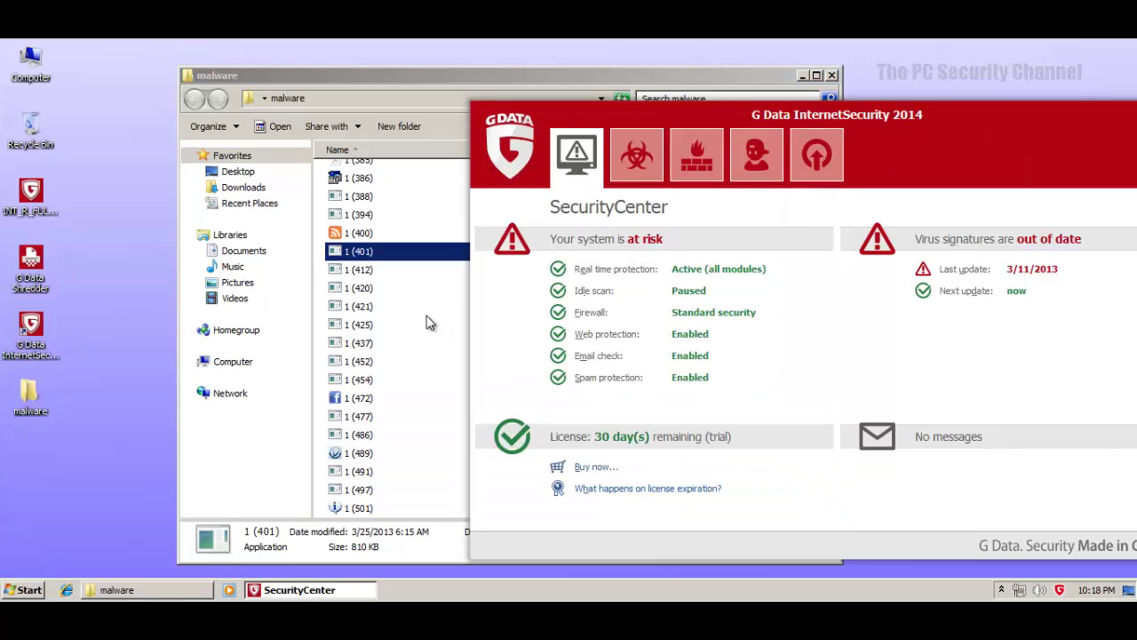
Step: Review the AntiVirus real time protection settings from Virus protection, and close the G Data InternetSecurity window
{"action": "left_click", "coordinate": [638, 164]}
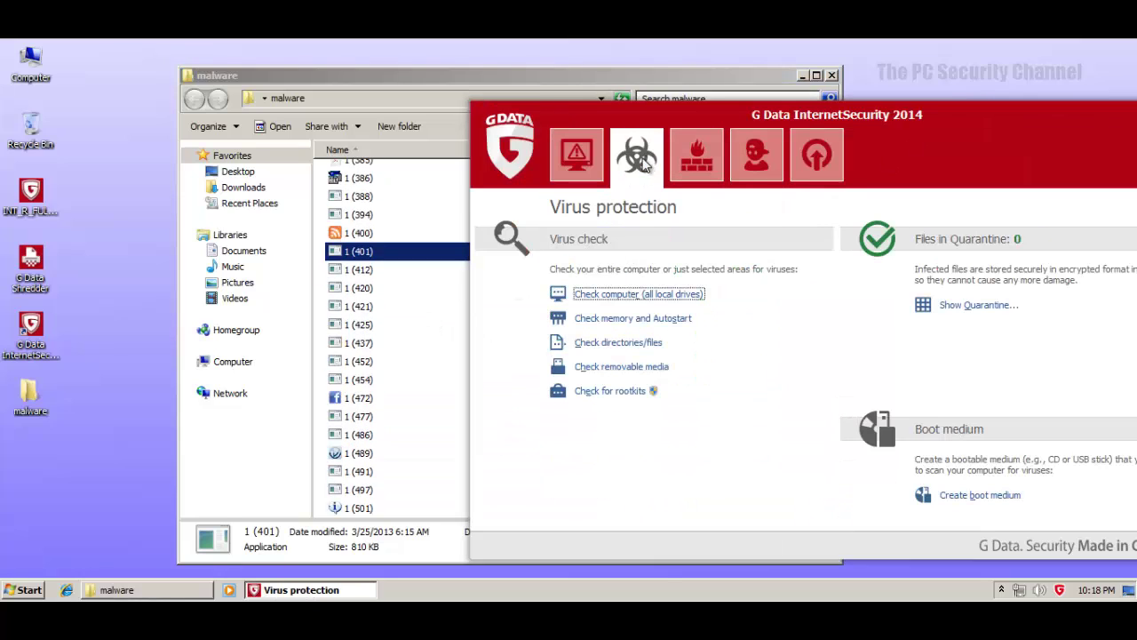
{"action": "left_click_drag", "start_coordinate": [901, 120], "coordinate": [726, 87]}
{"action": "left_click", "coordinate": [1002, 177]}
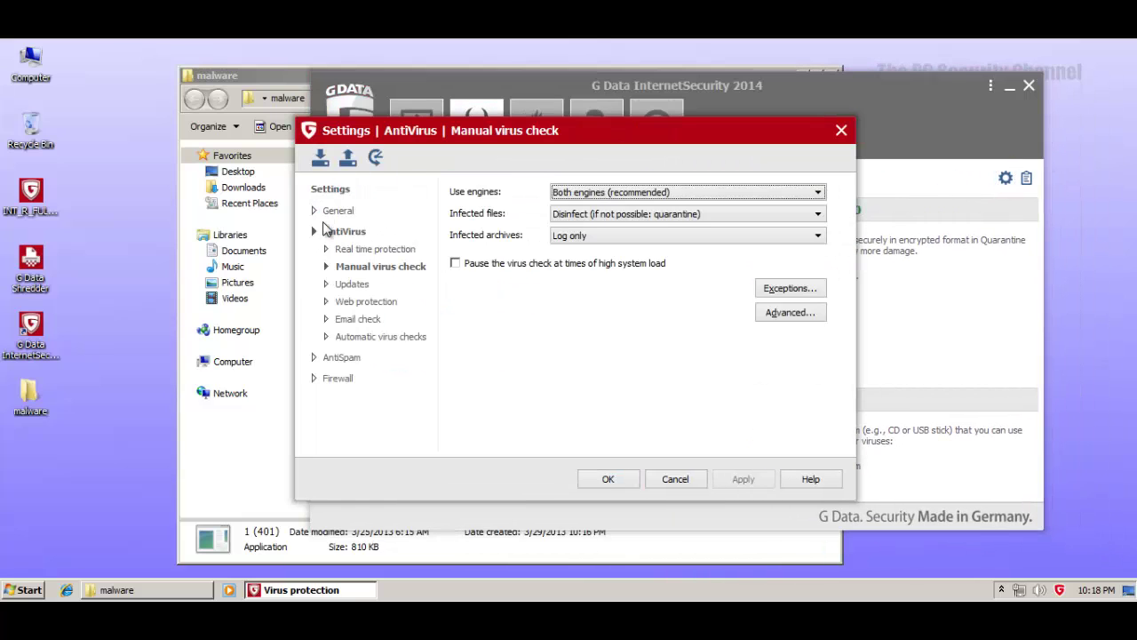
{"action": "left_click", "coordinate": [358, 250]}
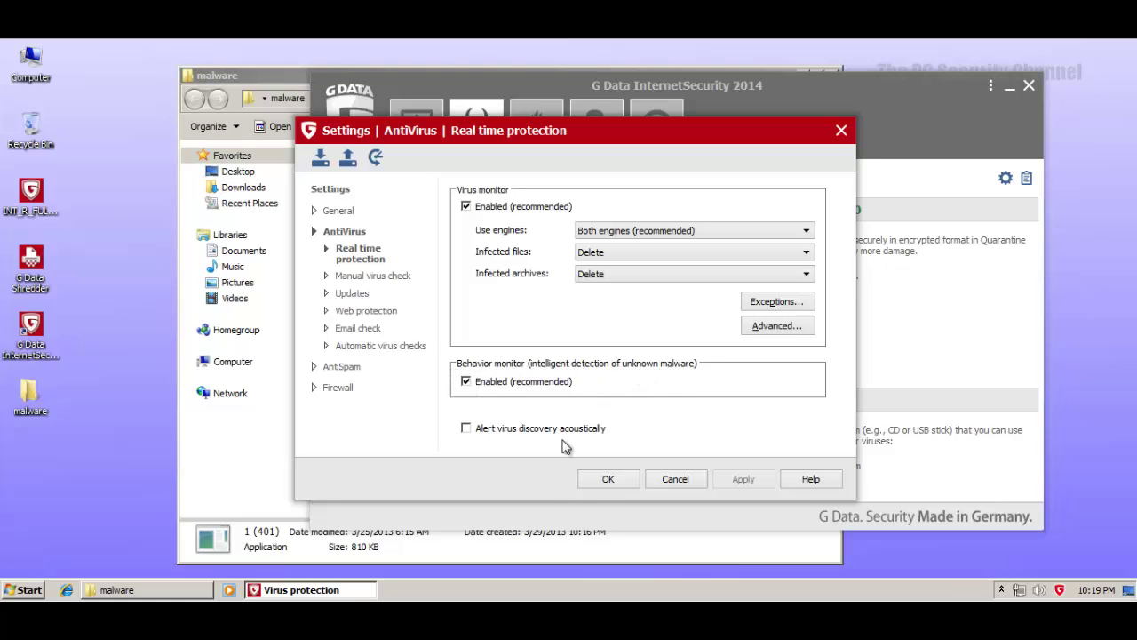
{"action": "left_click", "coordinate": [601, 484]}
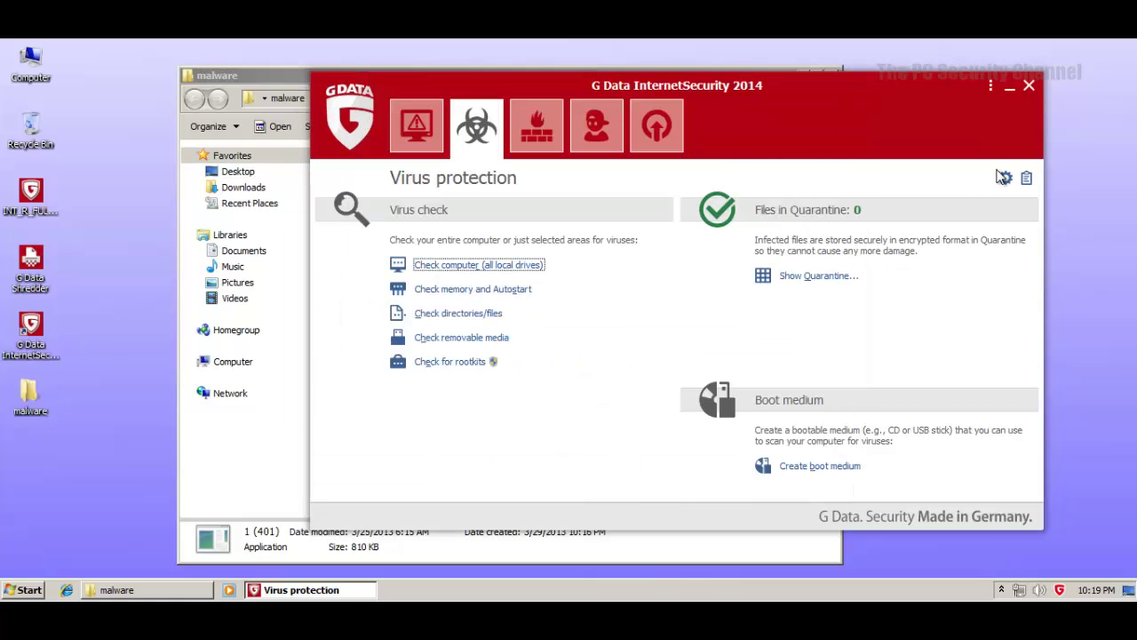
{"action": "left_click", "coordinate": [1029, 85]}
Step: Run the 1 (13) sample near the beginning of the malware folder's file list
{"action": "scroll", "coordinate": [599, 244], "scroll_direction": "up", "scroll_amount": 20}
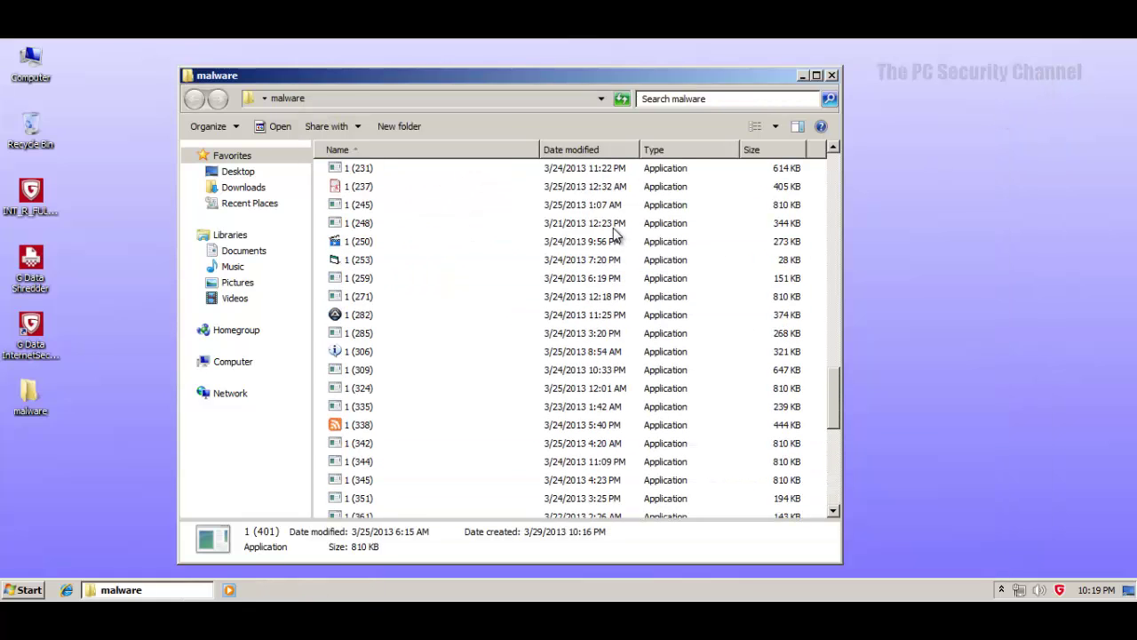
{"action": "scroll", "coordinate": [613, 231], "scroll_direction": "up", "scroll_amount": 10}
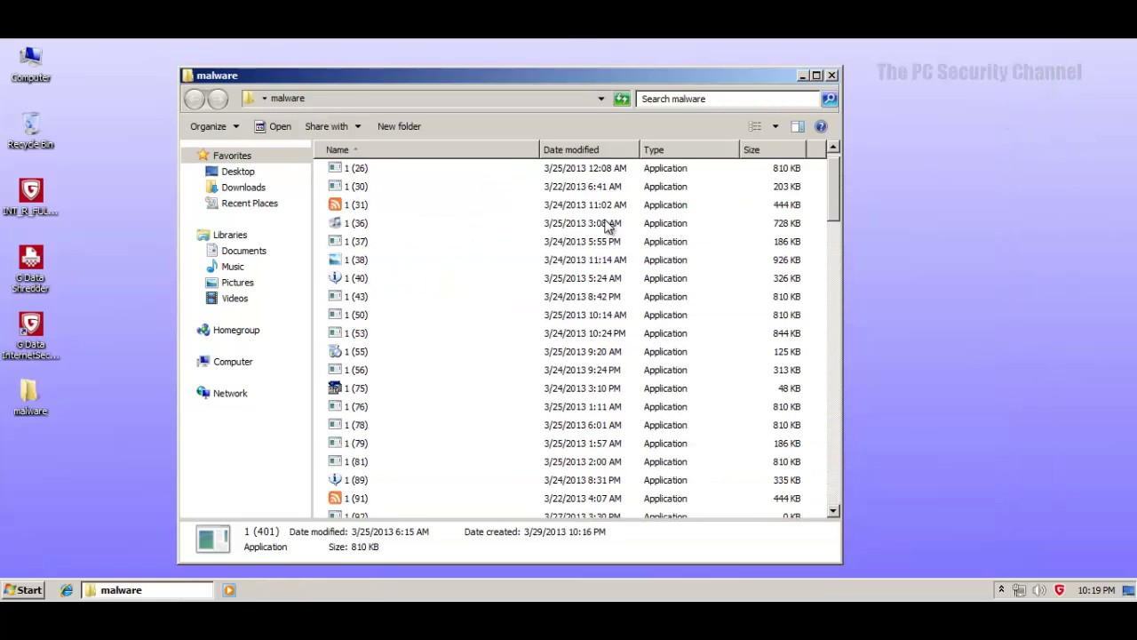
{"action": "left_click", "coordinate": [381, 177]}
{"action": "left_click", "coordinate": [375, 176]}
{"action": "double_click", "coordinate": [481, 180]}
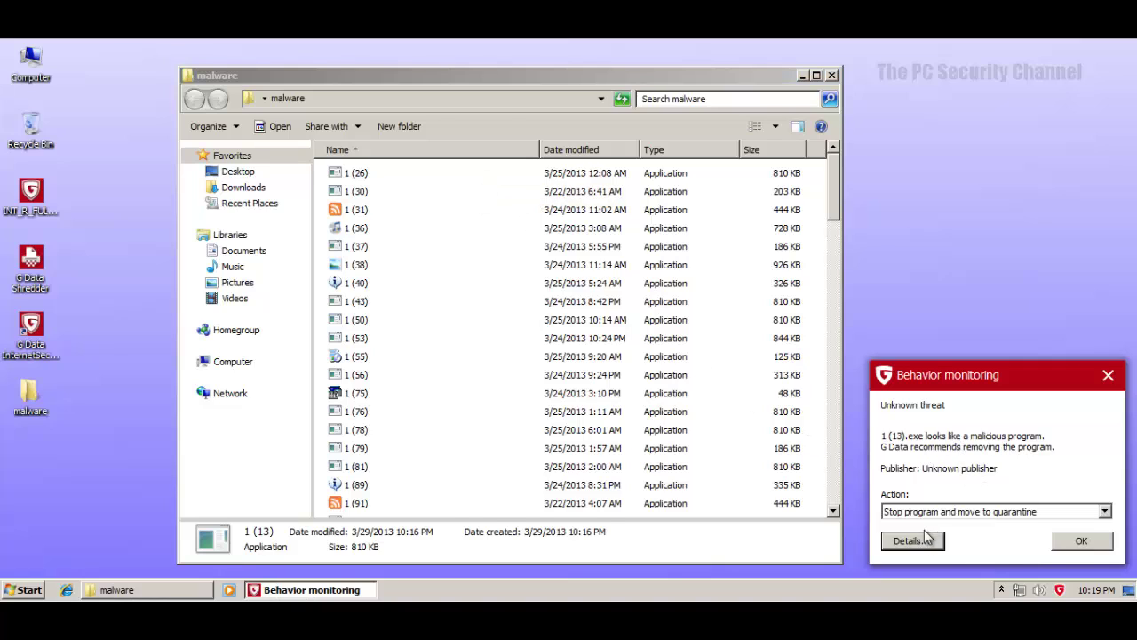
Step: Resolve the behavior monitoring alert for 1 (13).exe with the action Stop program and move to quarantine
{"action": "left_click", "coordinate": [1046, 514]}
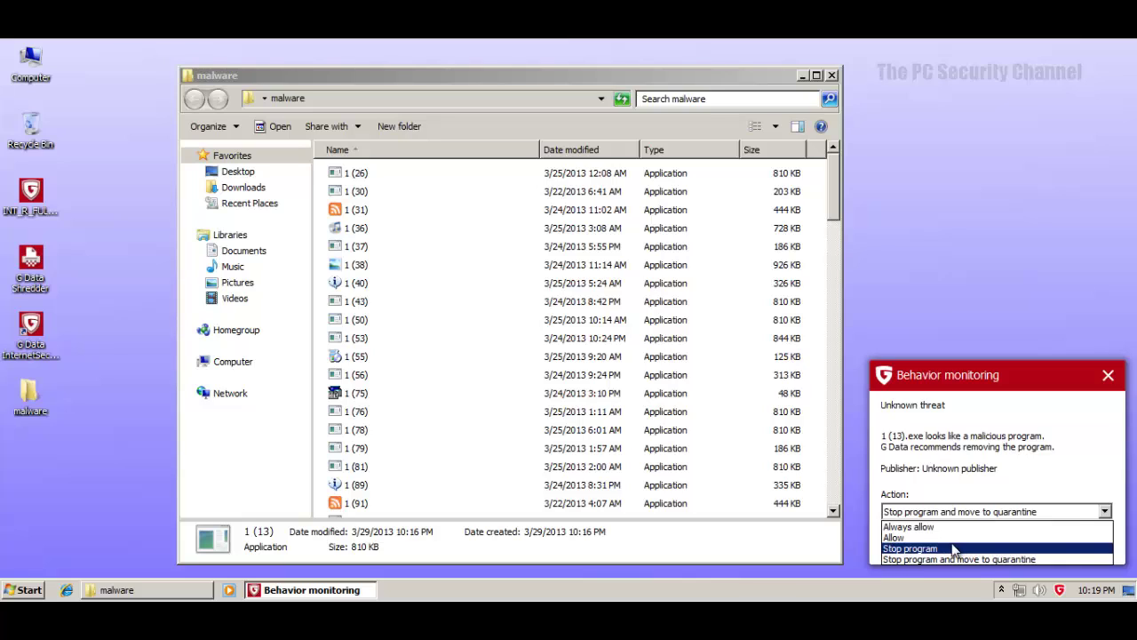
{"action": "left_click", "coordinate": [956, 549]}
{"action": "left_click", "coordinate": [990, 511]}
{"action": "left_click", "coordinate": [961, 550]}
{"action": "left_click", "coordinate": [960, 513]}
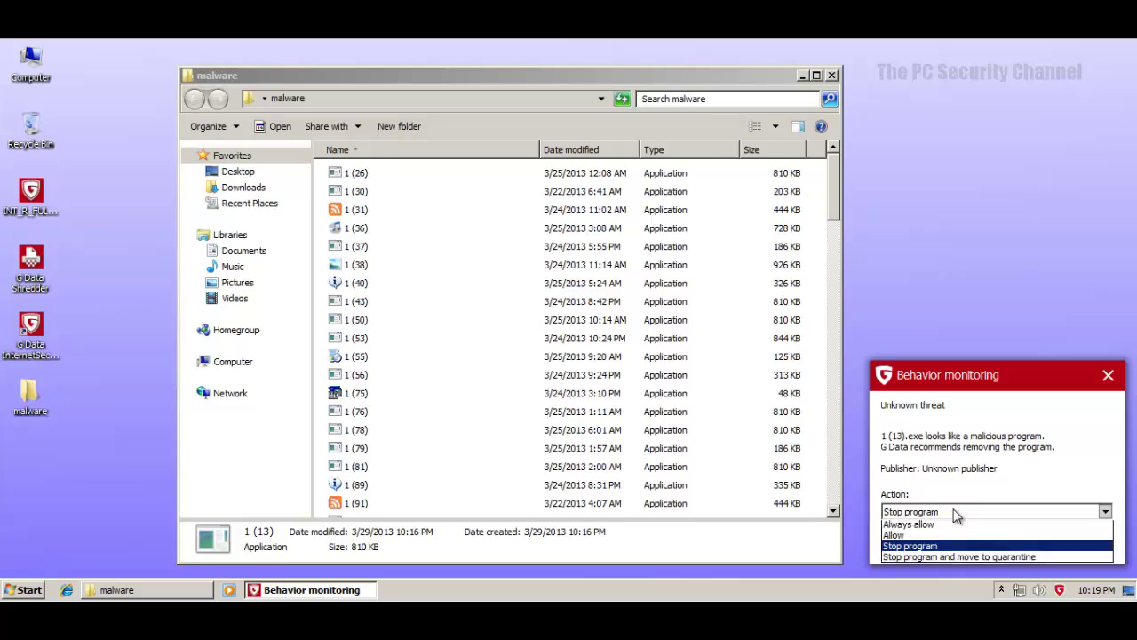
{"action": "left_click", "coordinate": [944, 556]}
{"action": "left_click", "coordinate": [1081, 540]}
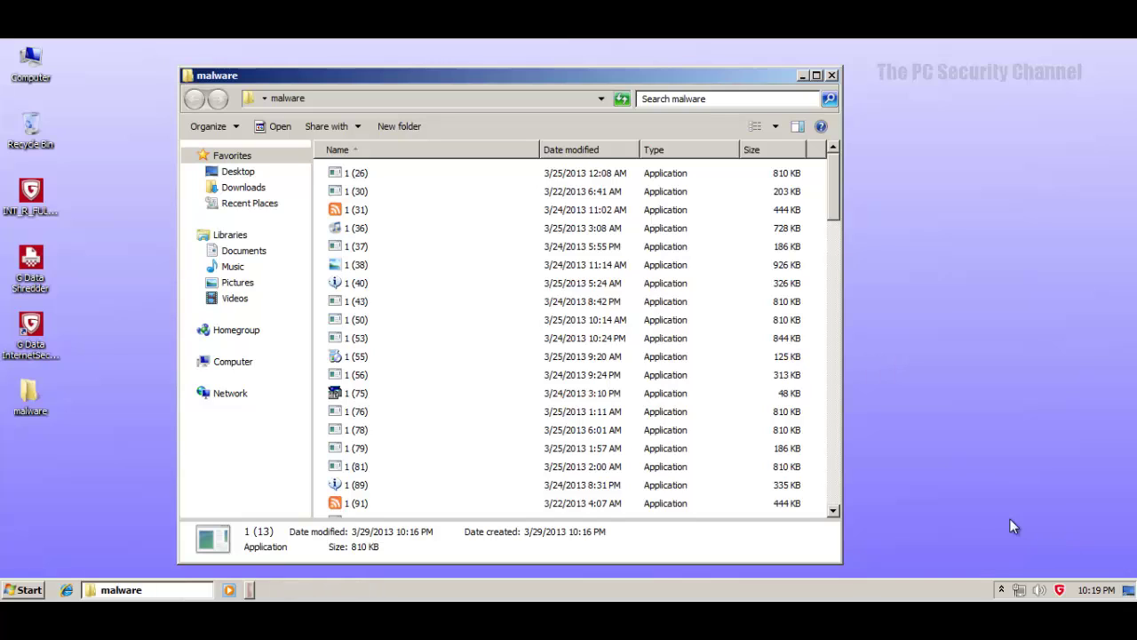
Step: Run the 1 (36) and 1 (55) samples from the malware folder
{"action": "double_click", "coordinate": [360, 229]}
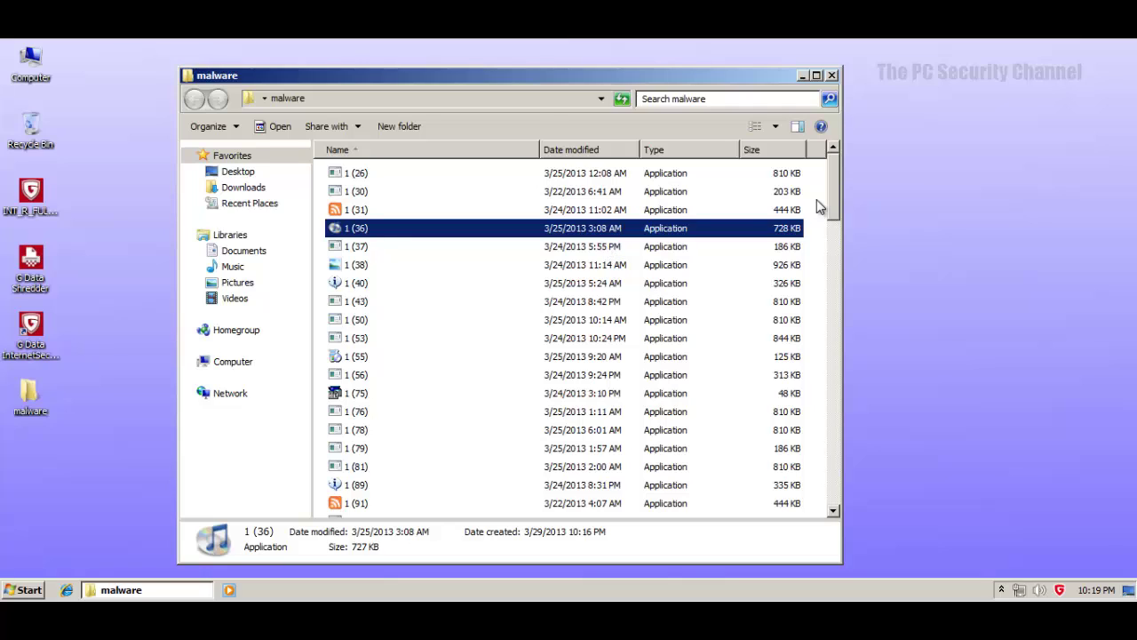
{"action": "scroll", "coordinate": [837, 197], "scroll_direction": "down", "scroll_amount": 3}
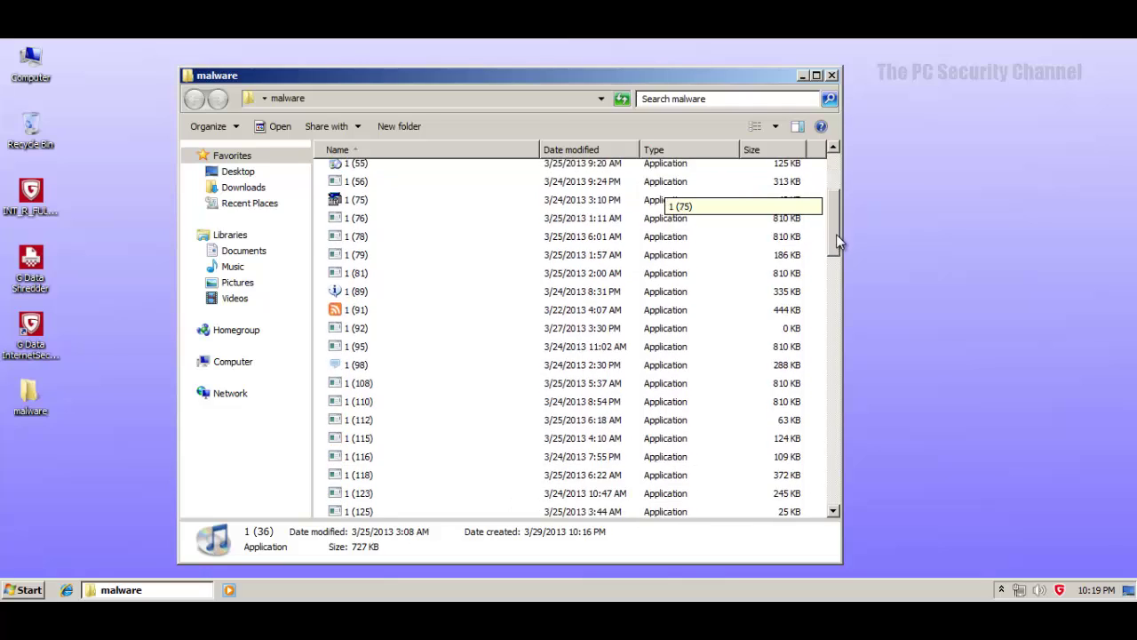
{"action": "double_click", "coordinate": [355, 216]}
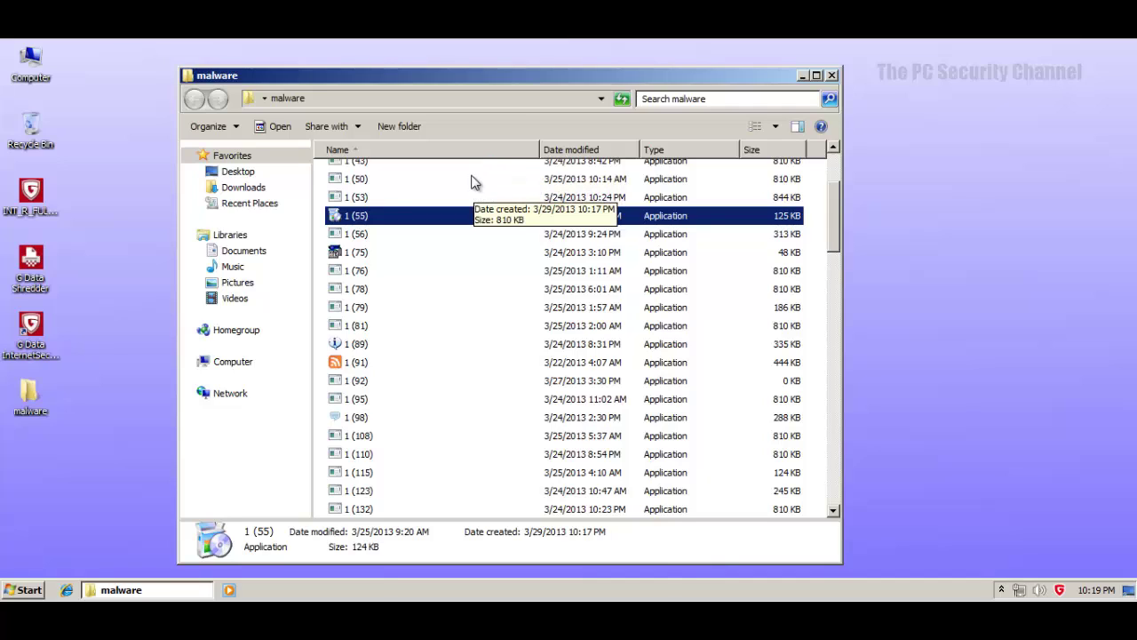
Step: Run the 1 (78) sample and confirm stopping it and moving it to quarantine
{"action": "left_click", "coordinate": [373, 292]}
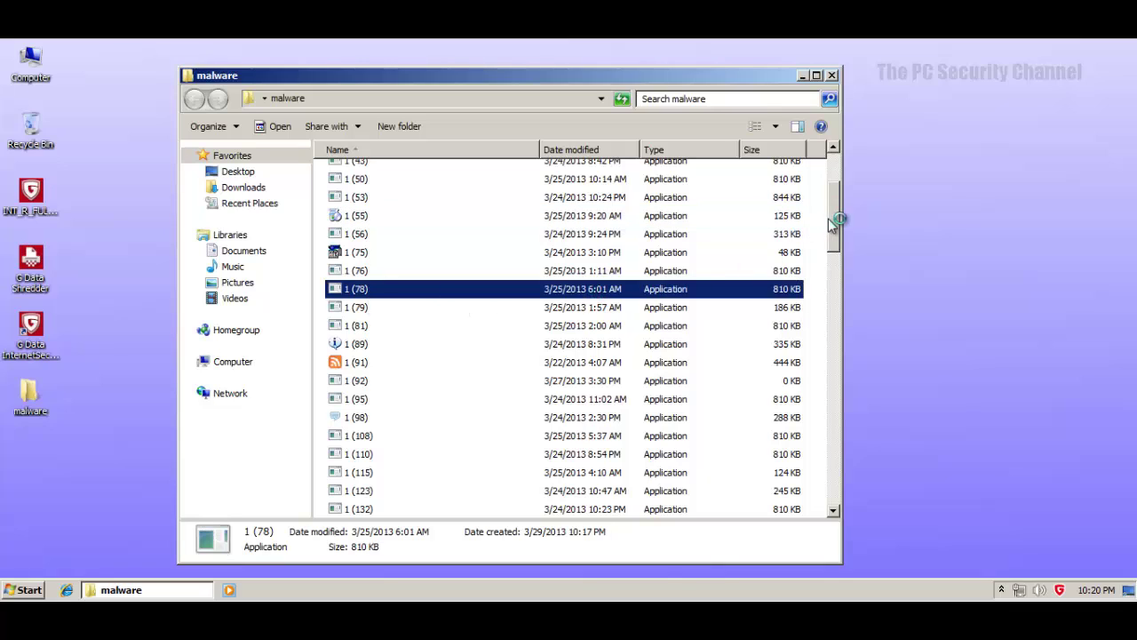
{"action": "left_click_drag", "start_coordinate": [830, 220], "coordinate": [835, 251]}
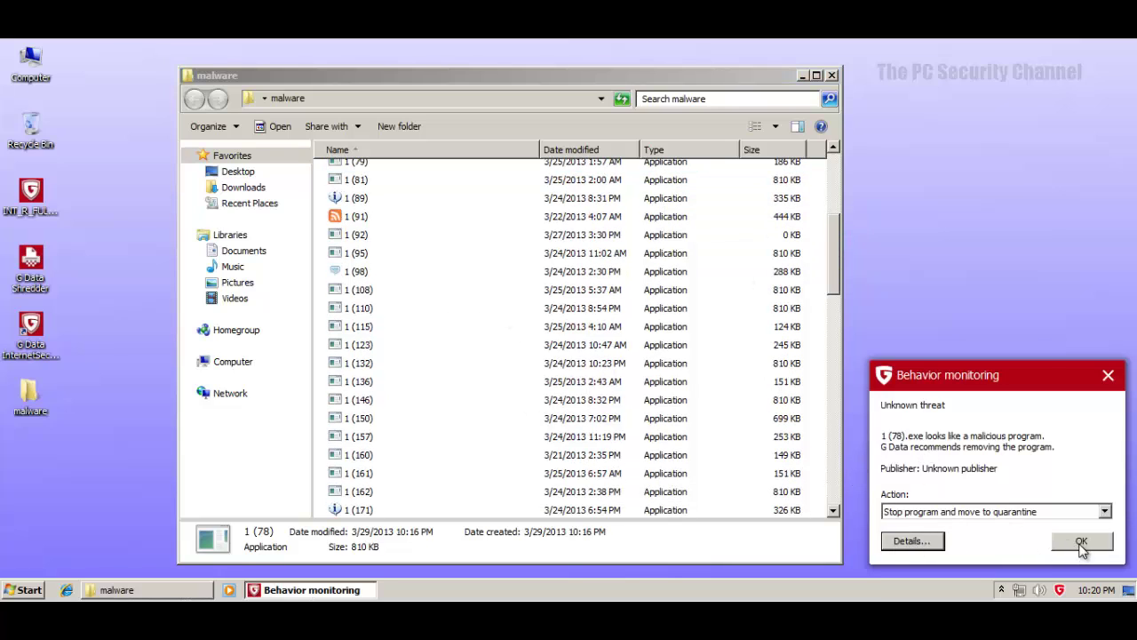
{"action": "left_click", "coordinate": [1082, 541]}
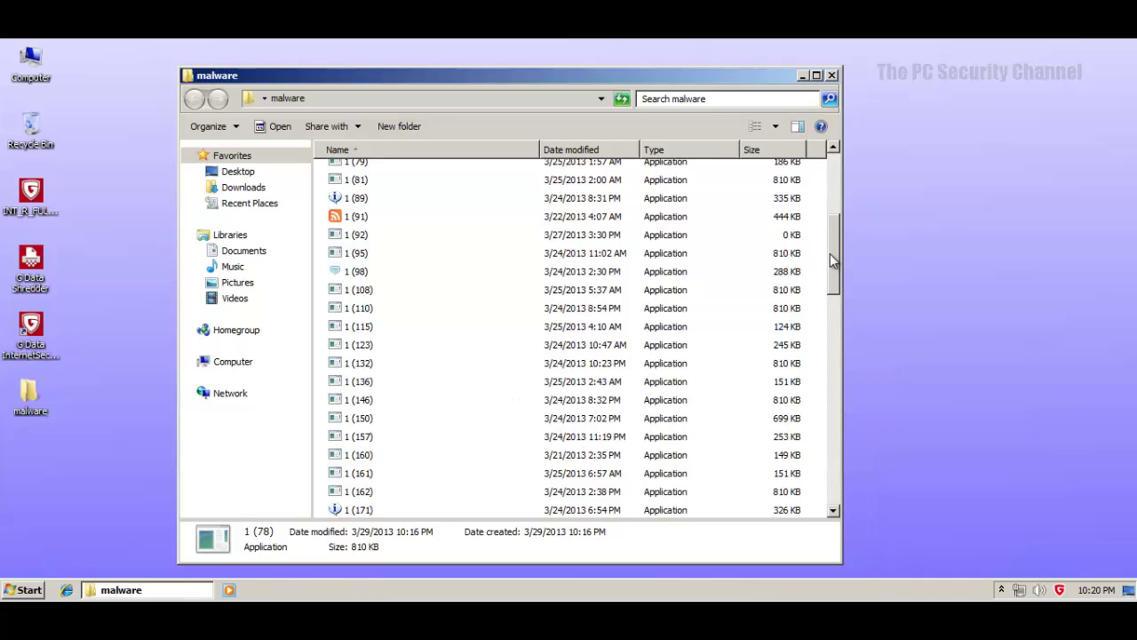
Step: Run the 1 (110) and 1 (89) samples, and stop and quarantine 1 (110).exe and ocybky.exe
{"action": "double_click", "coordinate": [354, 312]}
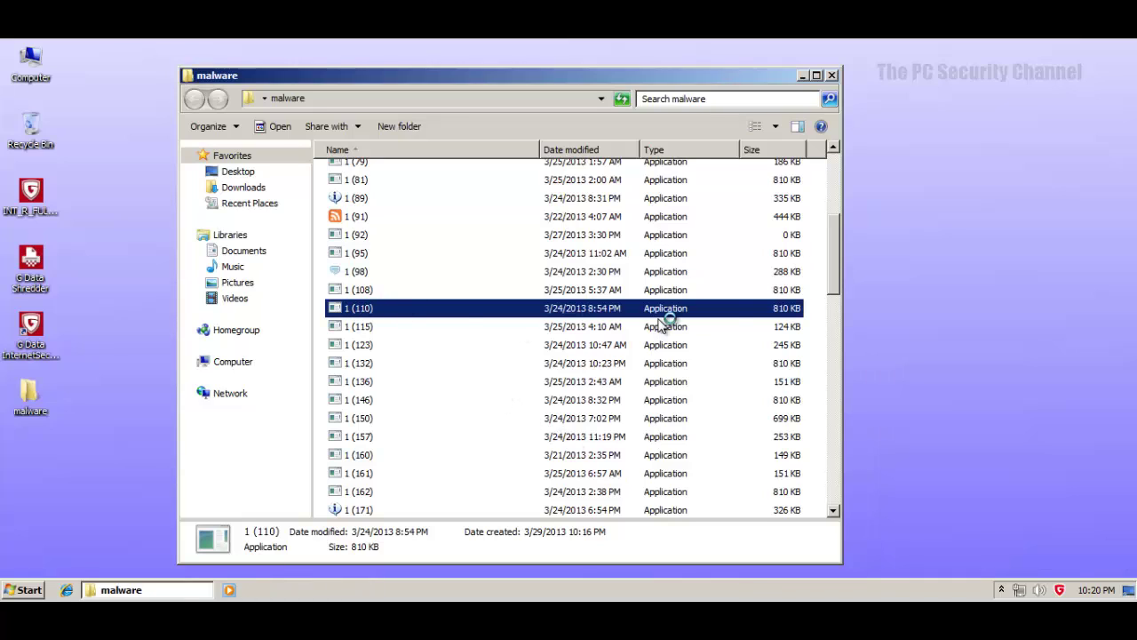
{"action": "scroll", "coordinate": [840, 253], "scroll_direction": "up", "scroll_amount": 2}
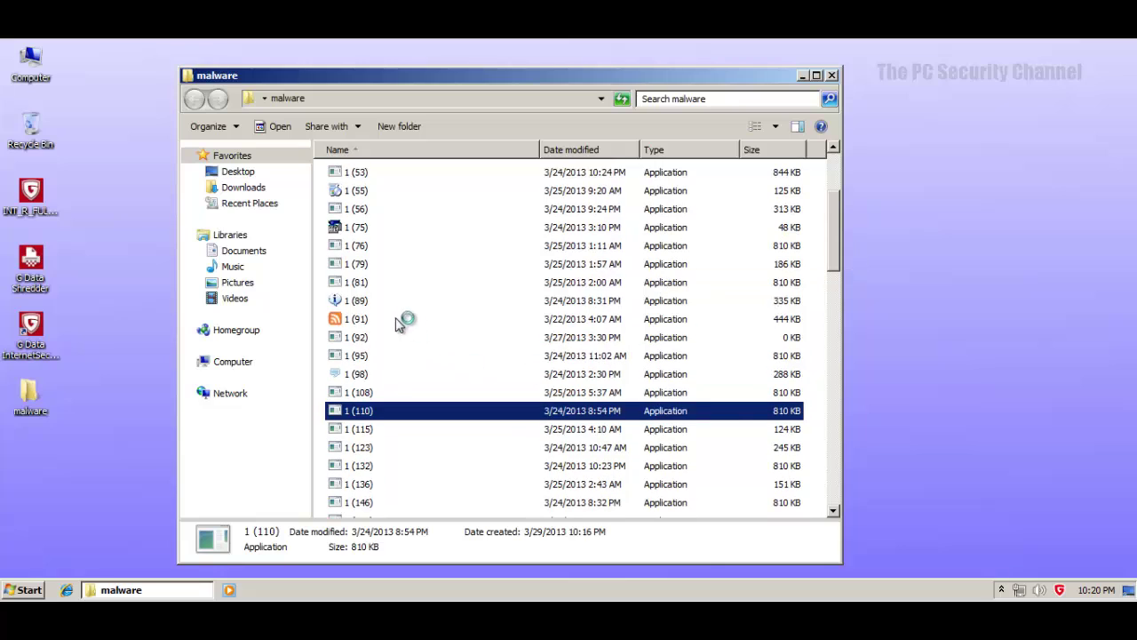
{"action": "double_click", "coordinate": [364, 303]}
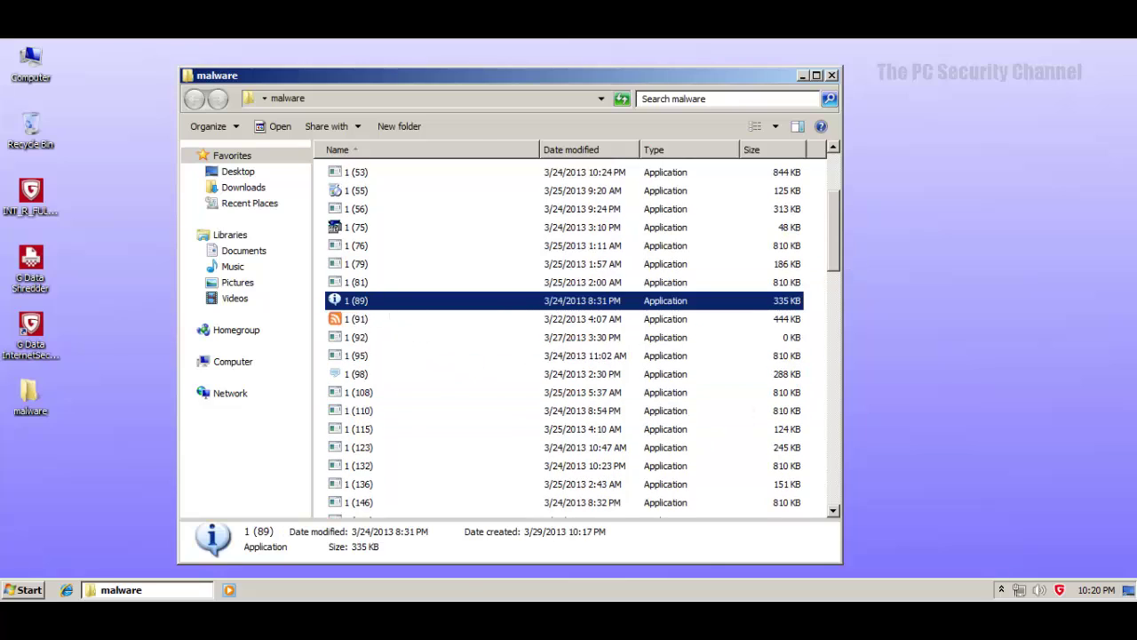
{"action": "right_click", "coordinate": [445, 577]}
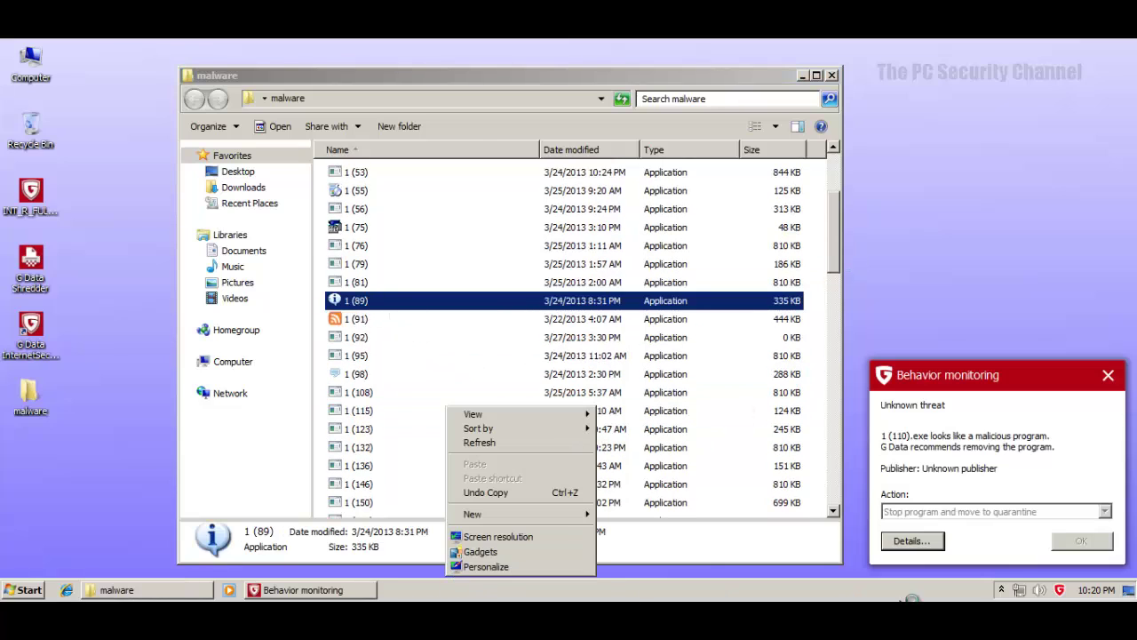
{"action": "left_click", "coordinate": [980, 450]}
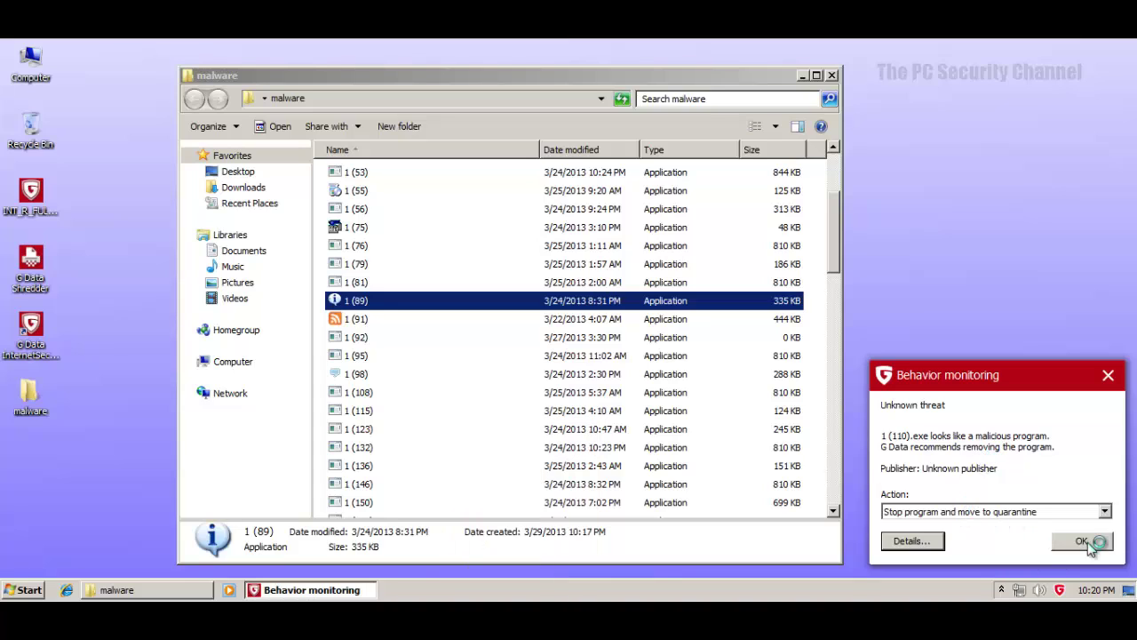
{"action": "left_click", "coordinate": [1088, 541]}
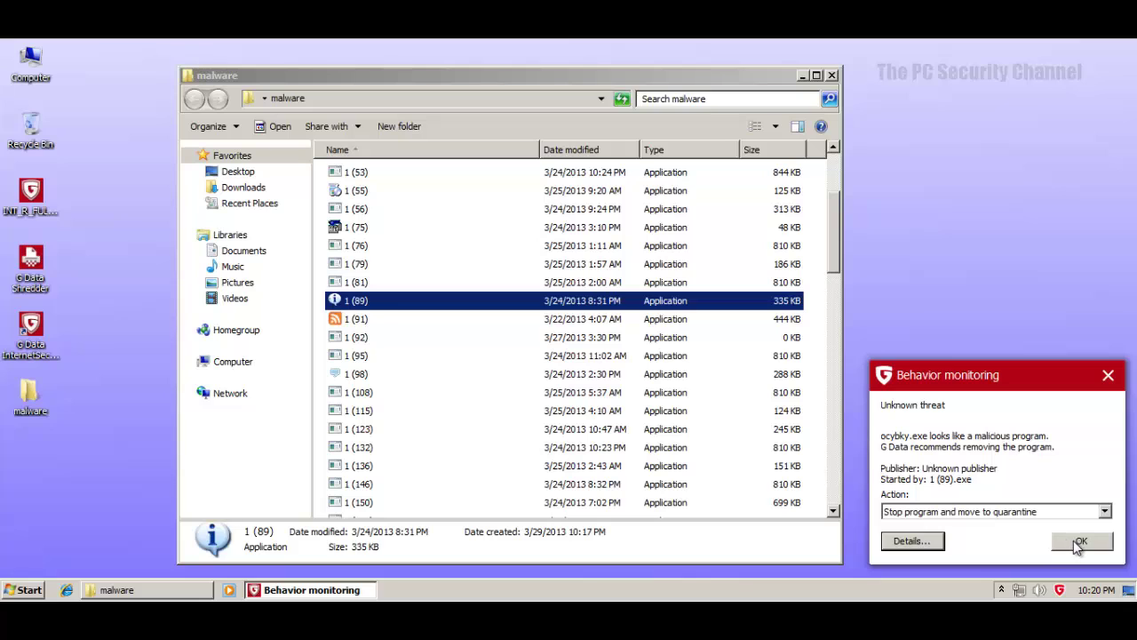
{"action": "left_click", "coordinate": [1074, 539]}
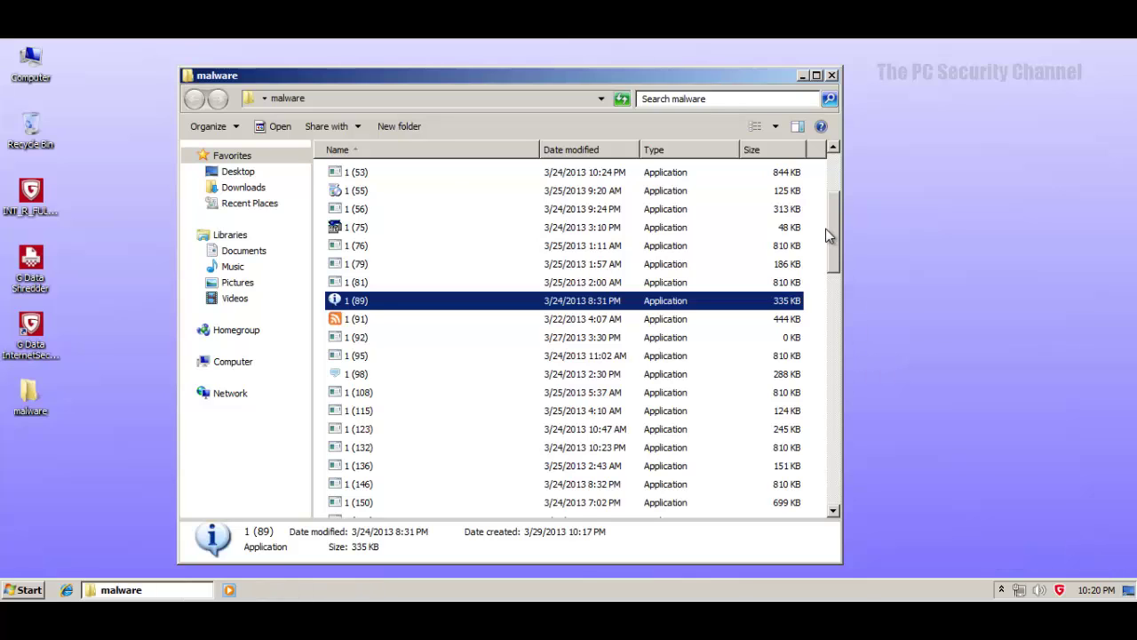
Step: Run the 1 (201) sample and allow HKSet.exe to make changes to the computer
{"action": "left_click_drag", "start_coordinate": [838, 233], "coordinate": [833, 281]}
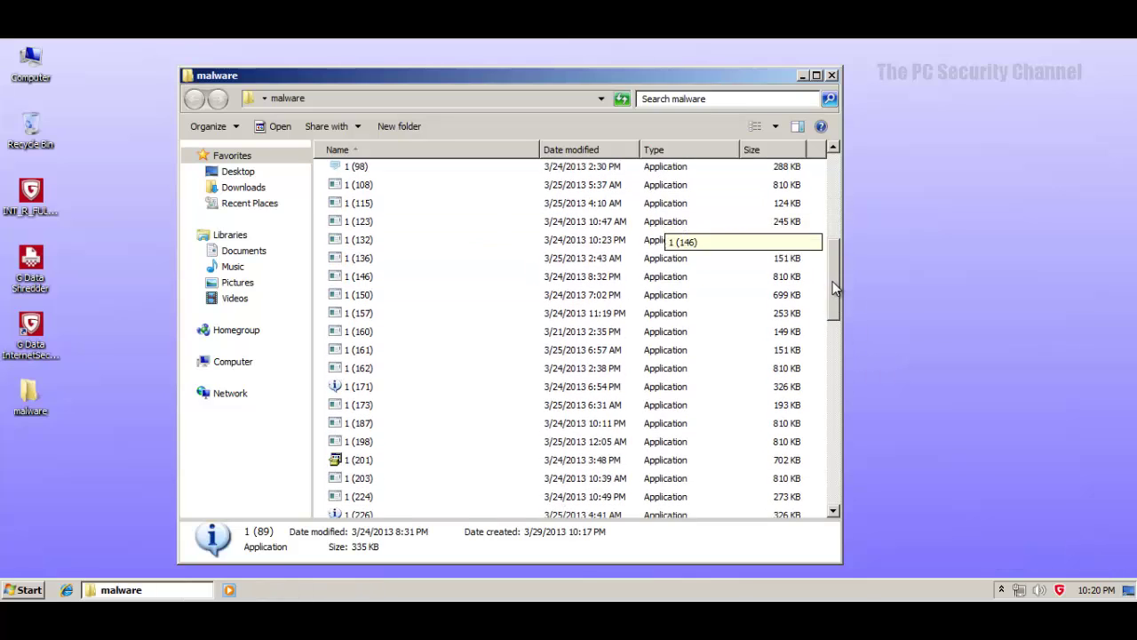
{"action": "double_click", "coordinate": [379, 460]}
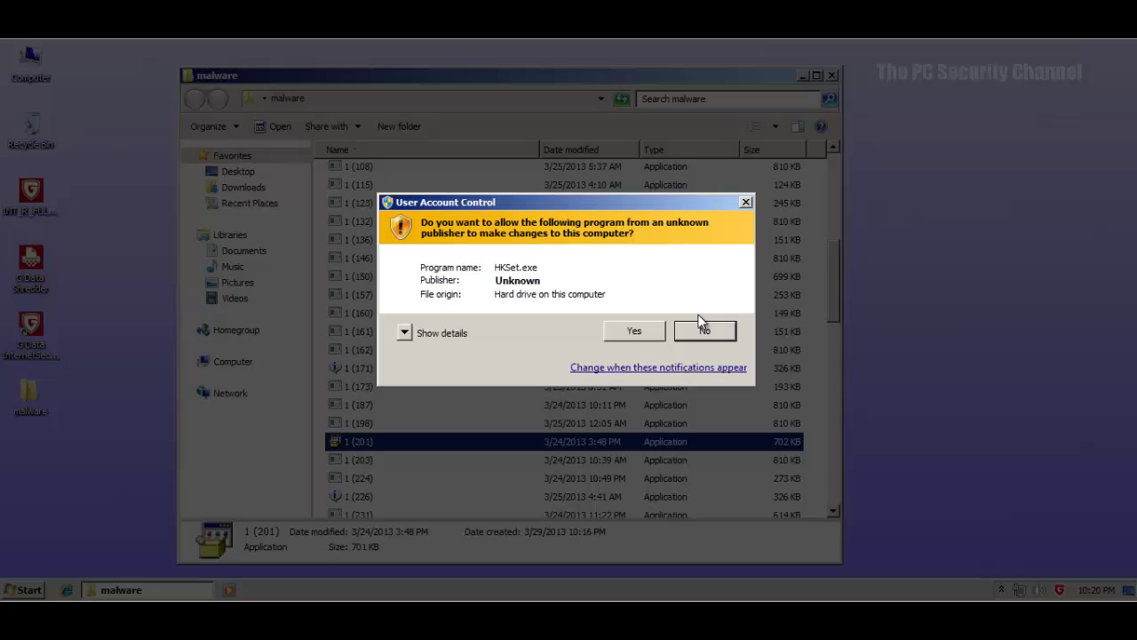
{"action": "left_click", "coordinate": [610, 330]}
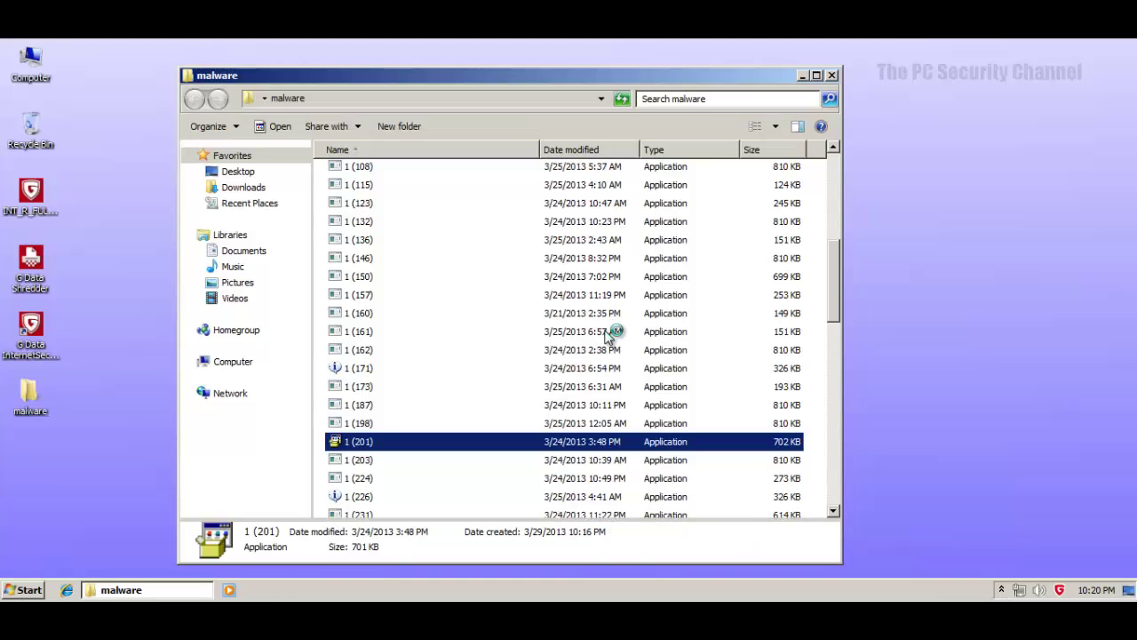
Step: Run the 1 (253) sample from the malware folder
{"action": "left_click_drag", "start_coordinate": [836, 281], "coordinate": [837, 345]}
{"action": "left_click", "coordinate": [358, 352]}
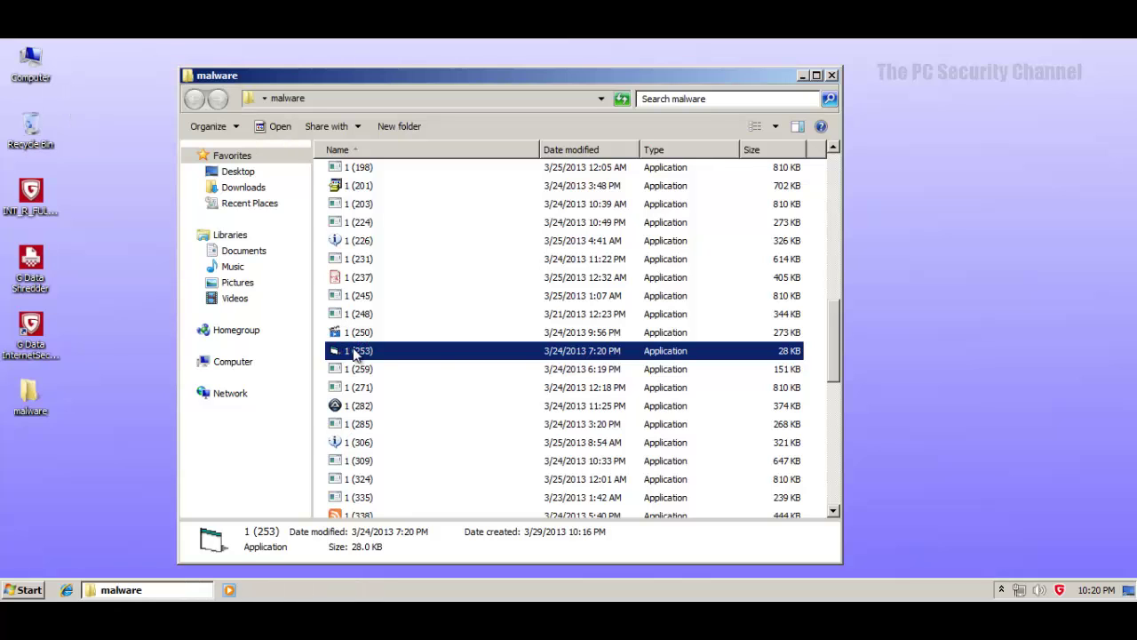
{"action": "left_click_drag", "start_coordinate": [355, 353], "coordinate": [641, 336]}
Step: Run the 1 (282) sample, allow it to make changes to the computer, and stop and quarantine 1 (282).exe
{"action": "double_click", "coordinate": [370, 407]}
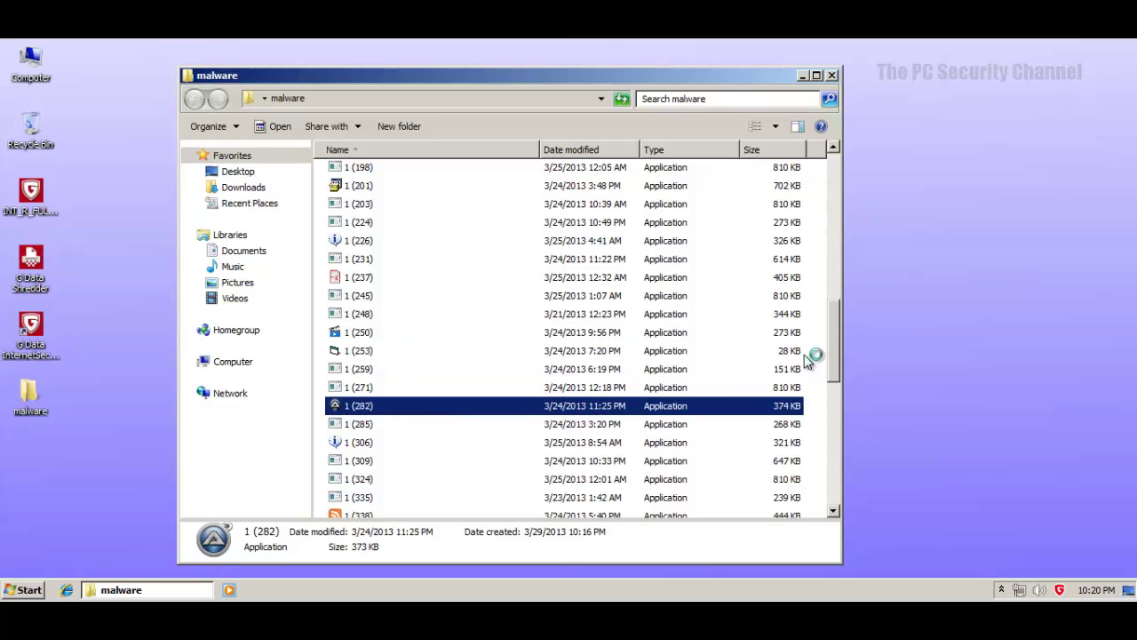
{"action": "scroll", "coordinate": [826, 360], "scroll_direction": "down", "scroll_amount": 2}
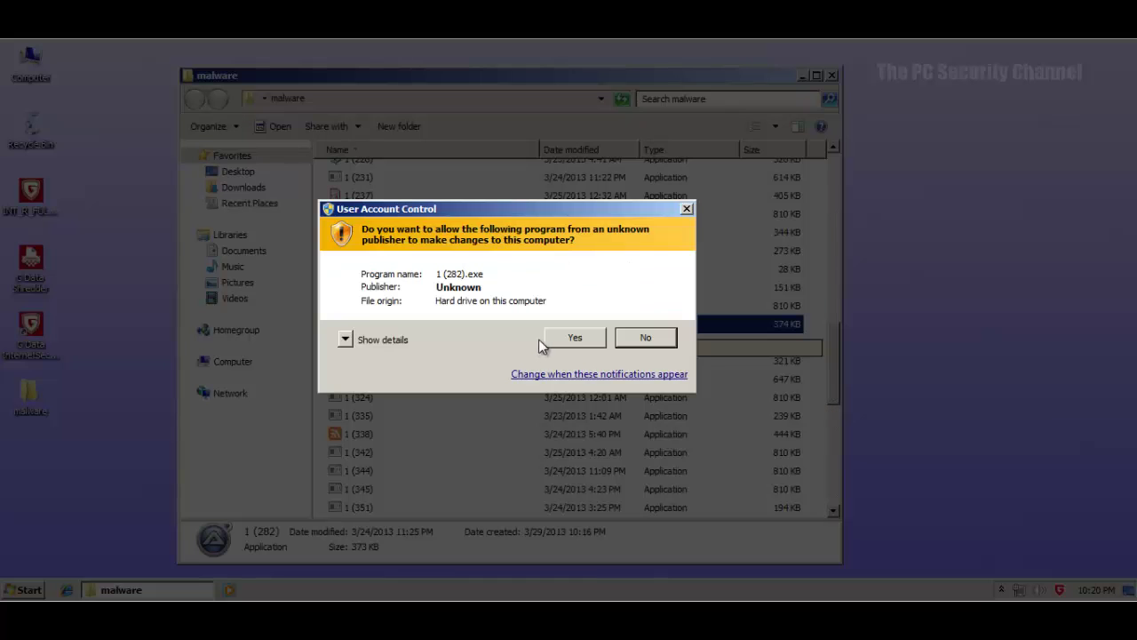
{"action": "left_click", "coordinate": [576, 338]}
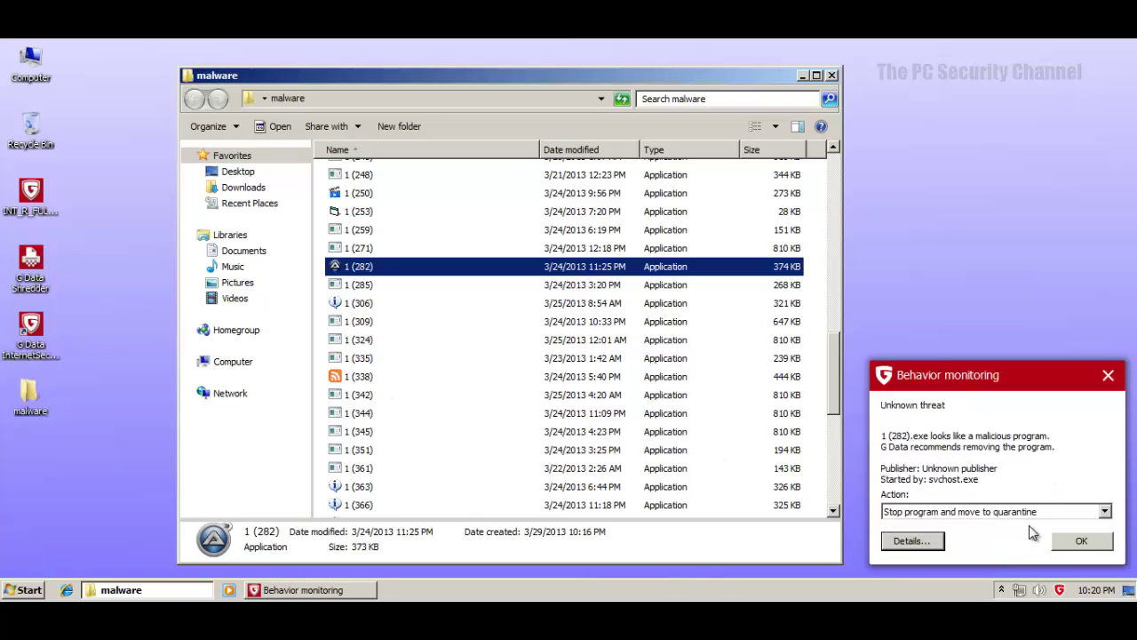
{"action": "left_click", "coordinate": [1059, 539]}
Step: Run the 1 (366) and 1 (400) samples from the malware folder
{"action": "left_click_drag", "start_coordinate": [837, 356], "coordinate": [792, 388]}
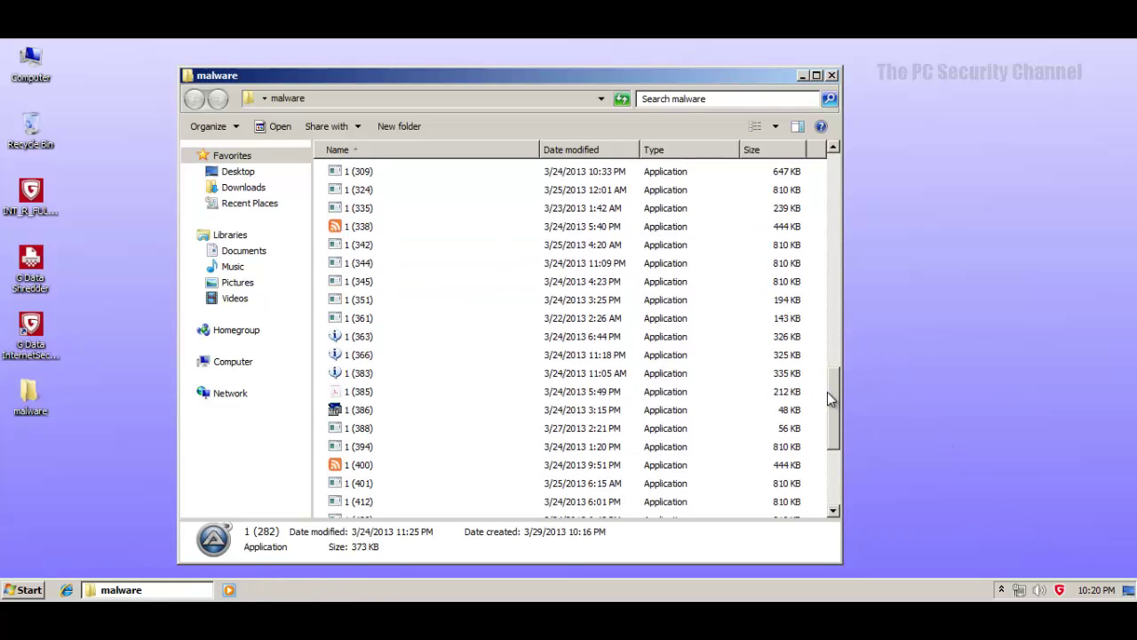
{"action": "left_click", "coordinate": [369, 355]}
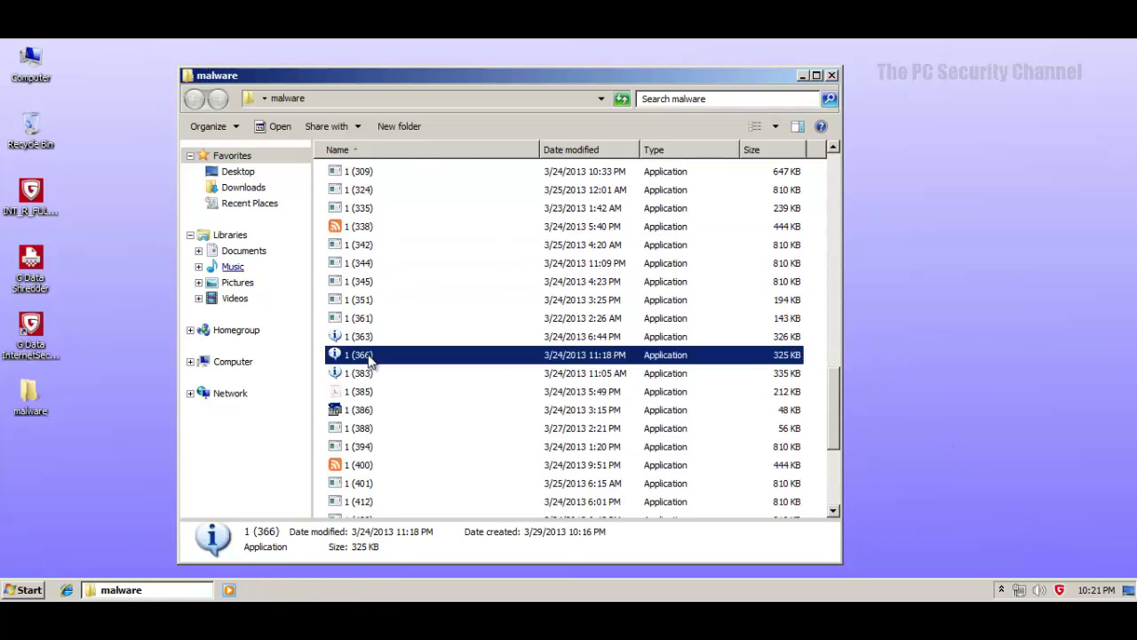
{"action": "double_click", "coordinate": [372, 355]}
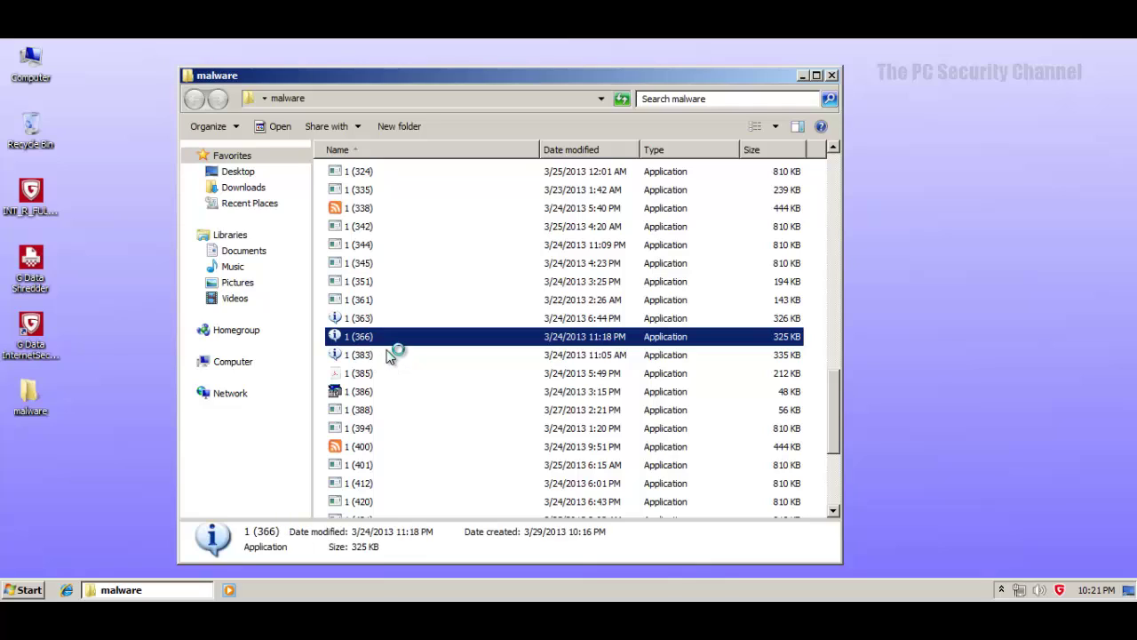
{"action": "left_click_drag", "start_coordinate": [841, 386], "coordinate": [835, 425]}
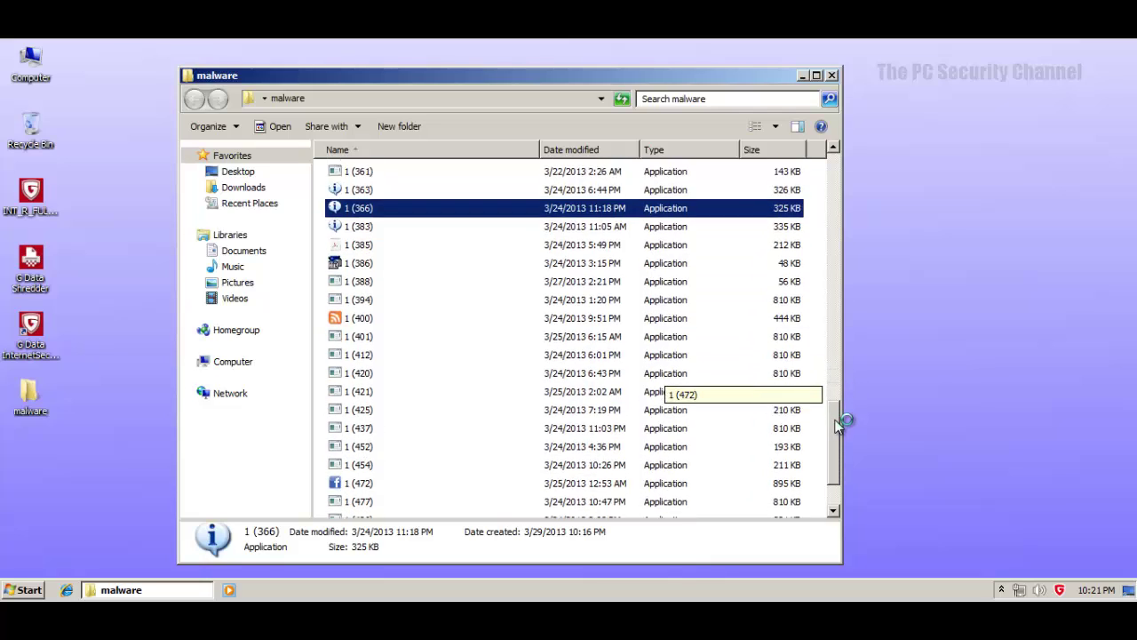
{"action": "scroll", "coordinate": [831, 435], "scroll_direction": "up", "scroll_amount": 3}
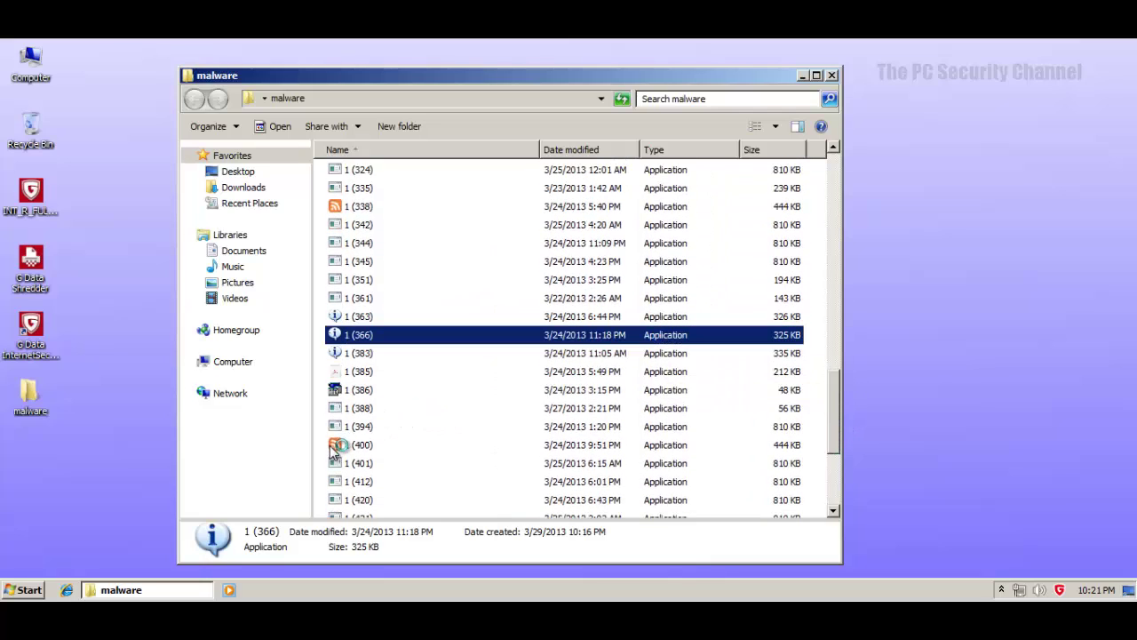
{"action": "double_click", "coordinate": [334, 447]}
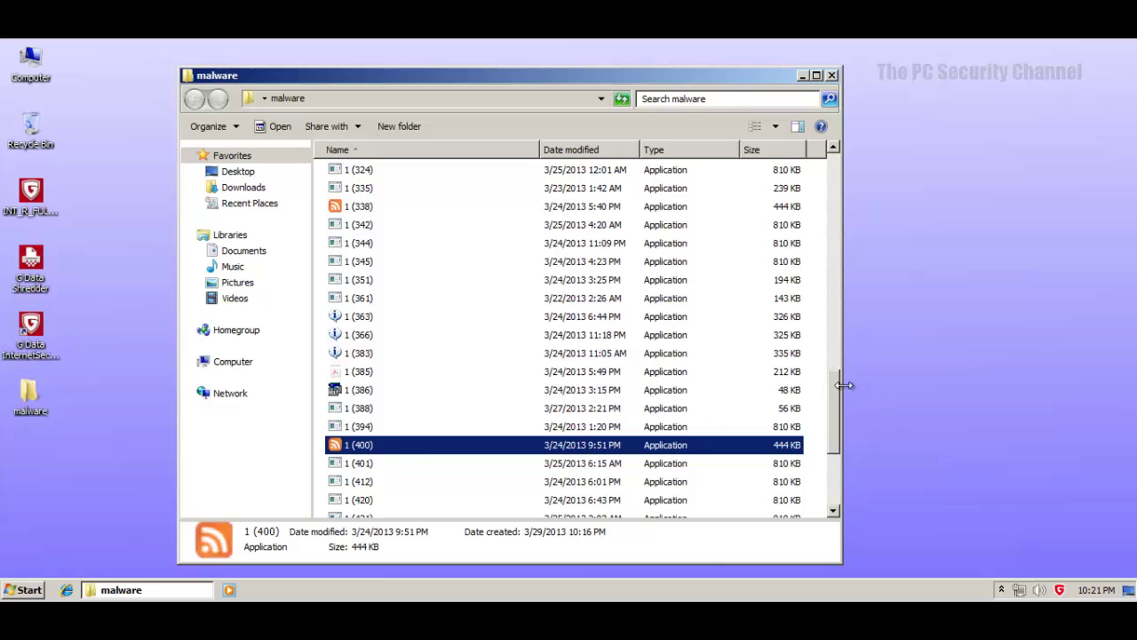
Step: Stop mywy.exe and move it to quarantine, and cancel the Program Compatibility Assistant prompt for 1 (253)
{"action": "left_click_drag", "start_coordinate": [840, 376], "coordinate": [829, 447]}
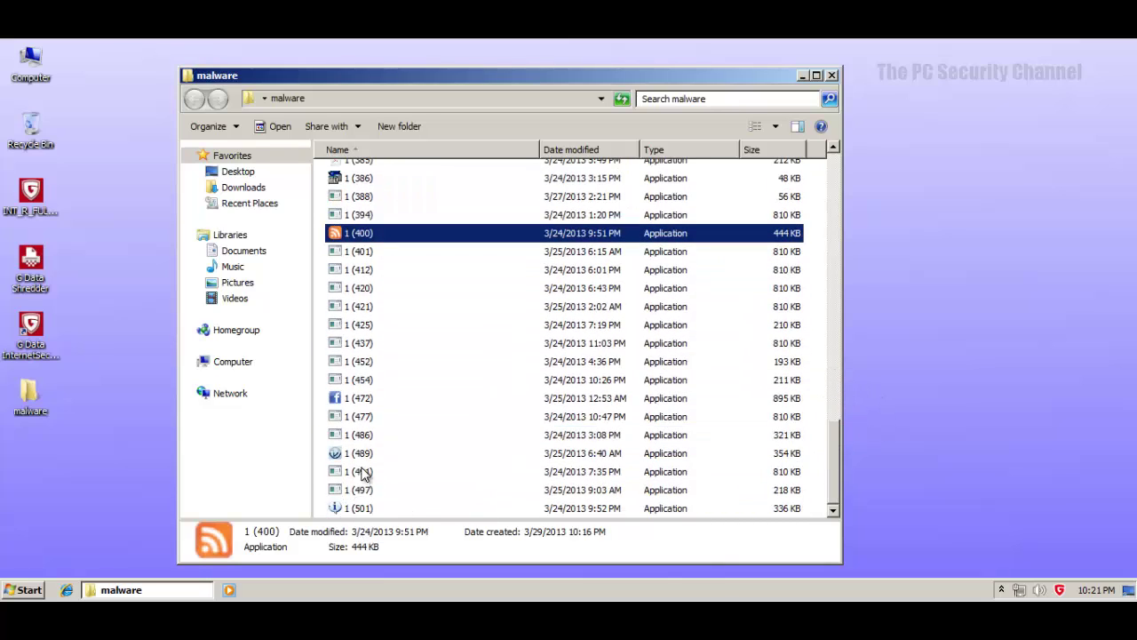
{"action": "left_click", "coordinate": [366, 455]}
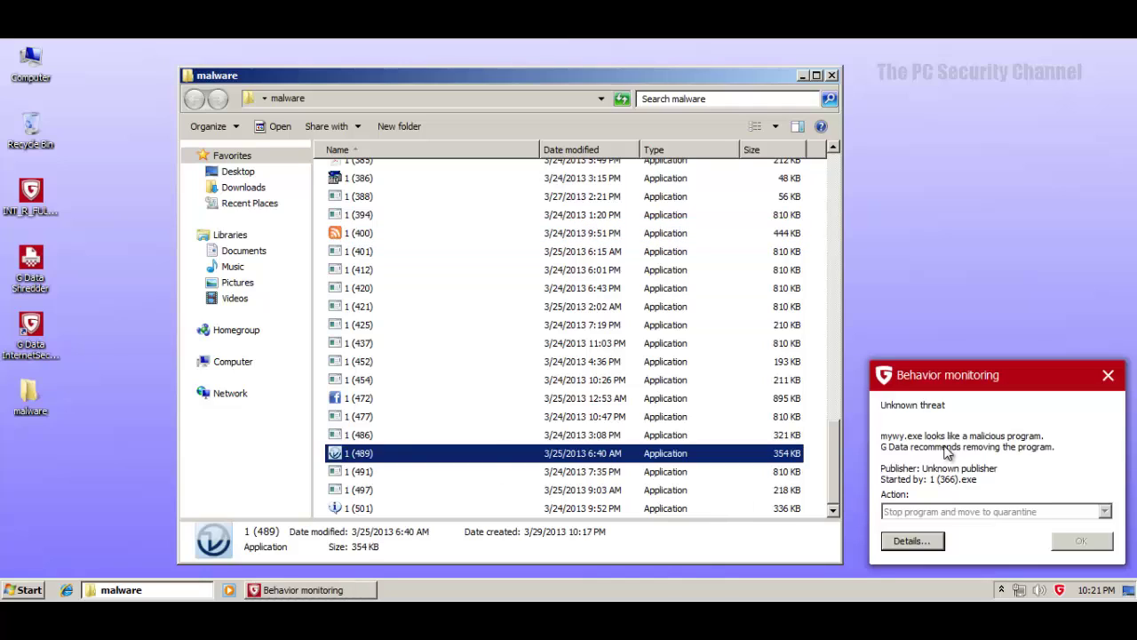
{"action": "left_click", "coordinate": [928, 414]}
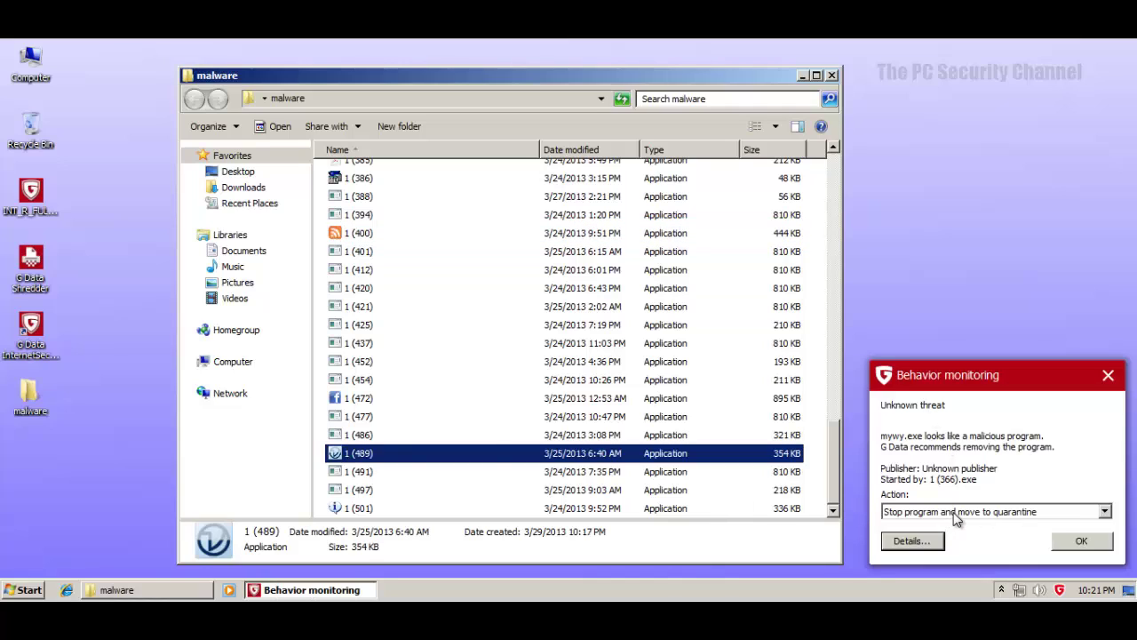
{"action": "left_click", "coordinate": [1106, 544]}
{"action": "key", "text": "F2"}
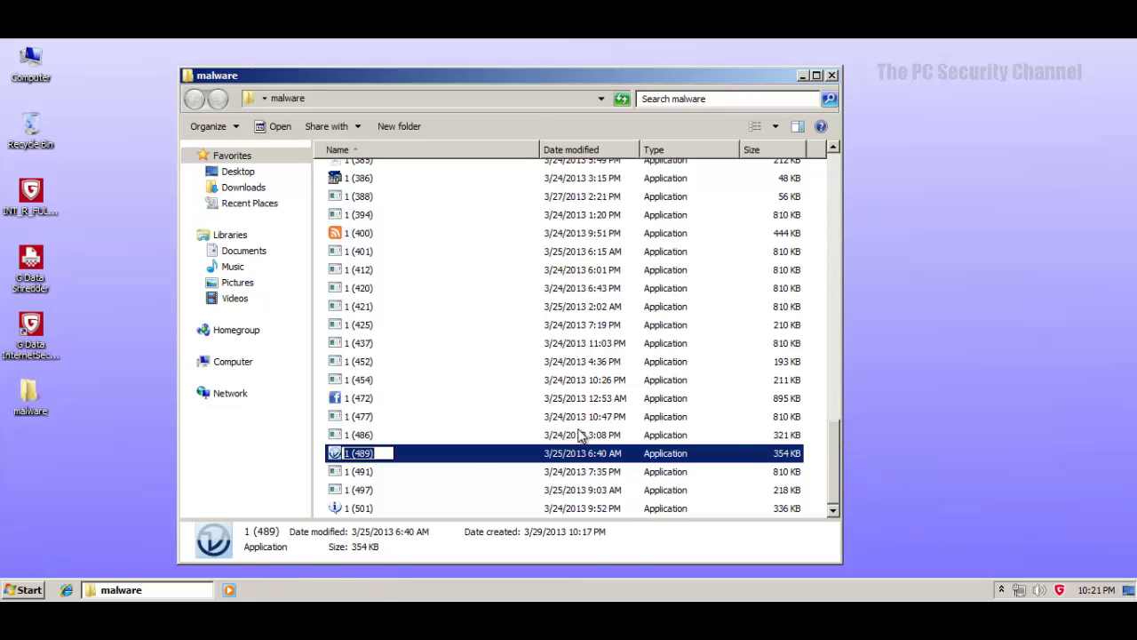
{"action": "key", "text": "Escape"}
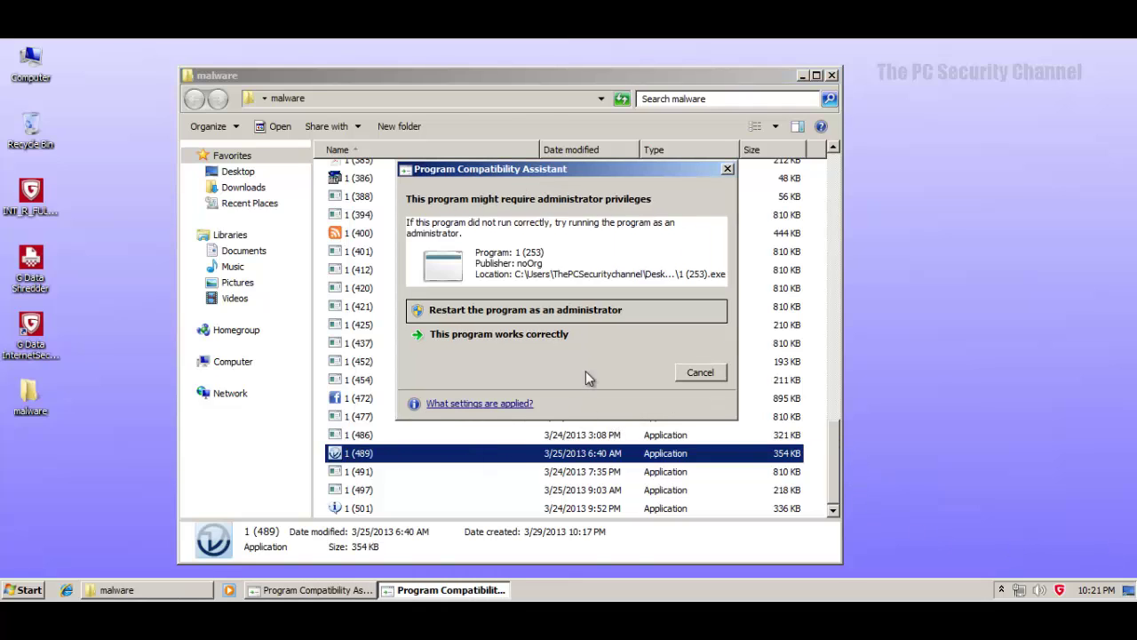
{"action": "left_click", "coordinate": [697, 370]}
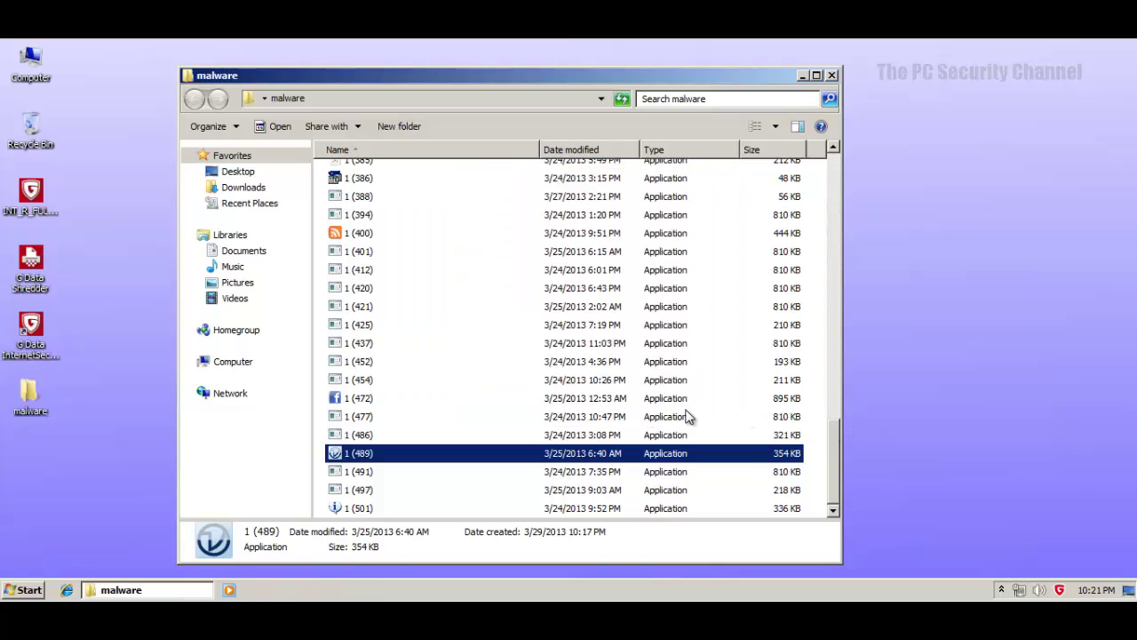
Step: Run the 1 (472) sample and confirm stopping 1 (472).exe and moving it to quarantine
{"action": "double_click", "coordinate": [418, 399]}
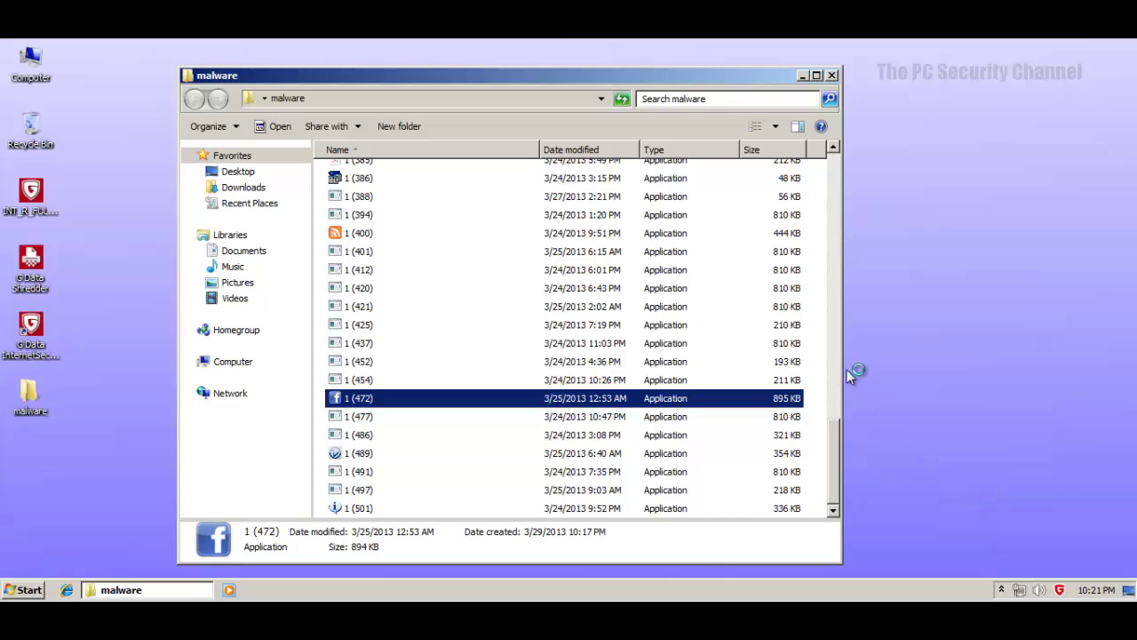
{"action": "left_click_drag", "start_coordinate": [837, 431], "coordinate": [853, 163]}
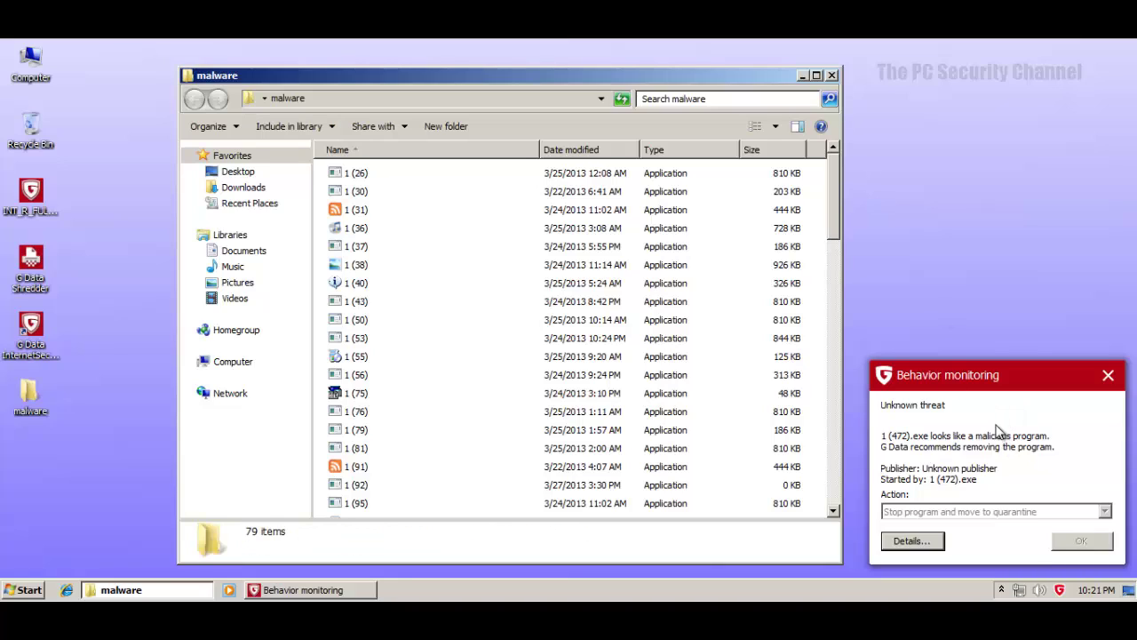
{"action": "left_click", "coordinate": [1079, 542]}
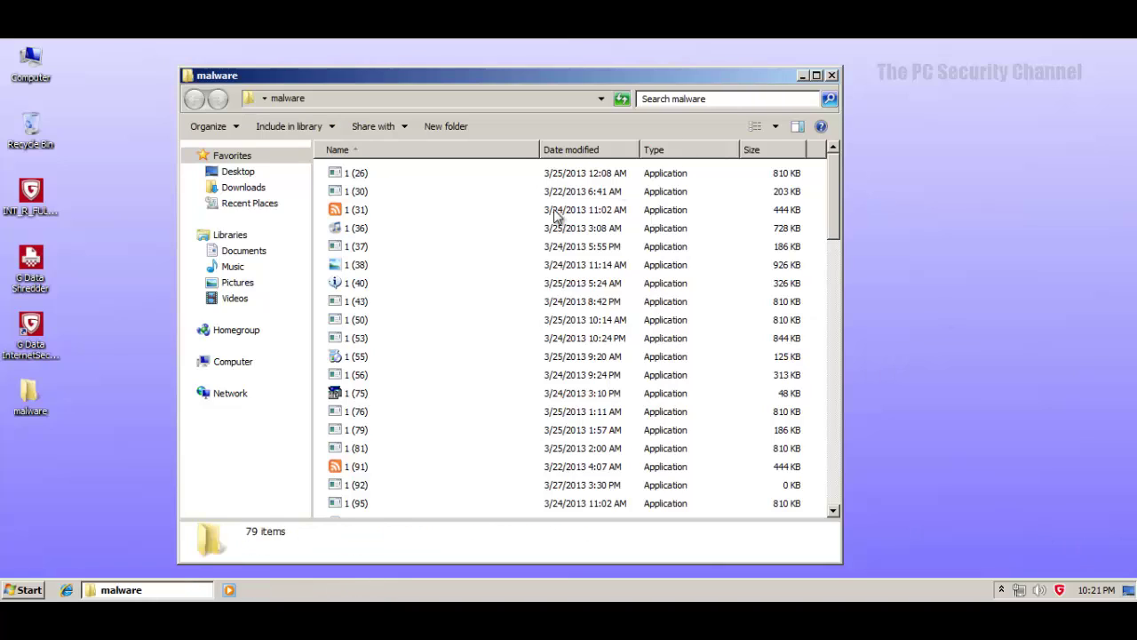
Step: Run the 1 (38), 1 (75) and 1 (98) samples from the malware folder
{"action": "double_click", "coordinate": [356, 264]}
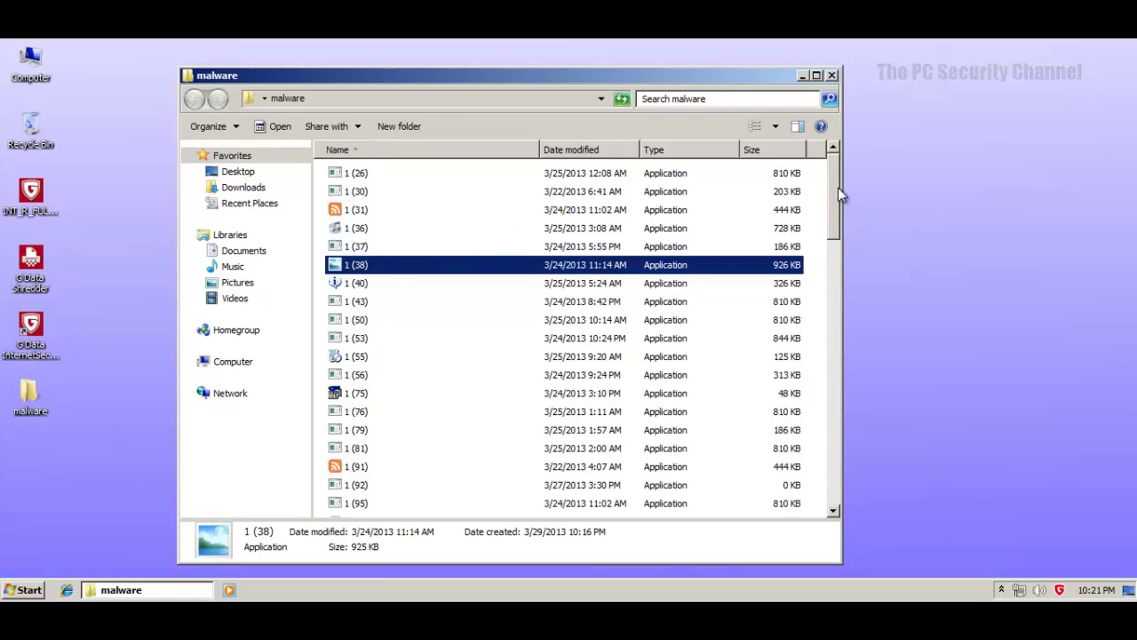
{"action": "scroll", "coordinate": [833, 201], "scroll_direction": "down", "scroll_amount": 1}
{"action": "double_click", "coordinate": [376, 321]}
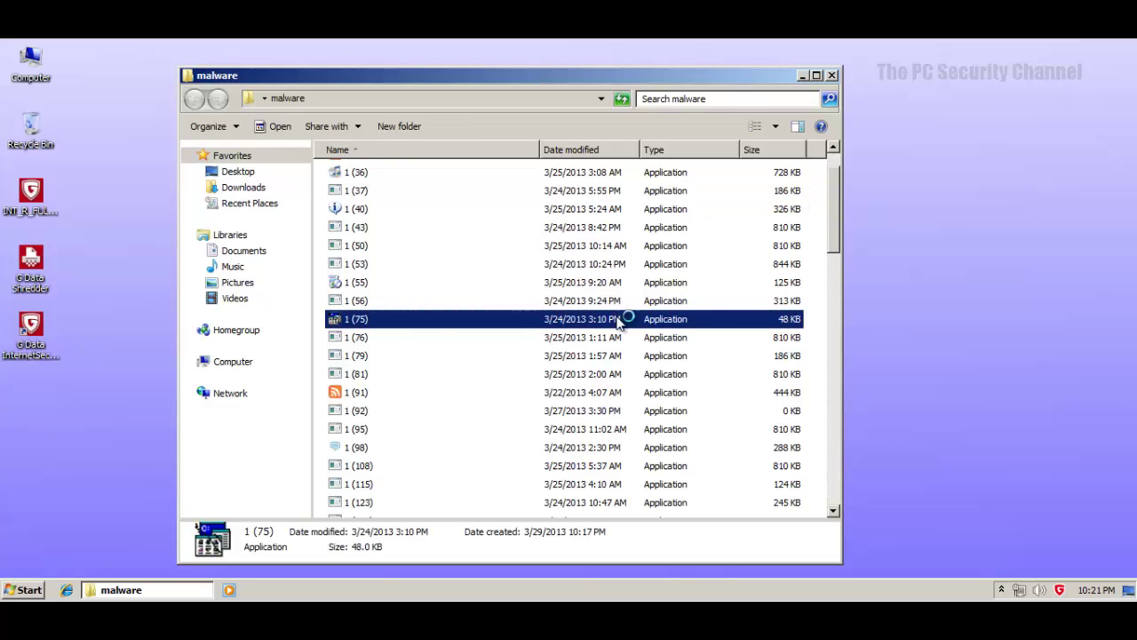
{"action": "left_click_drag", "start_coordinate": [830, 220], "coordinate": [830, 241]}
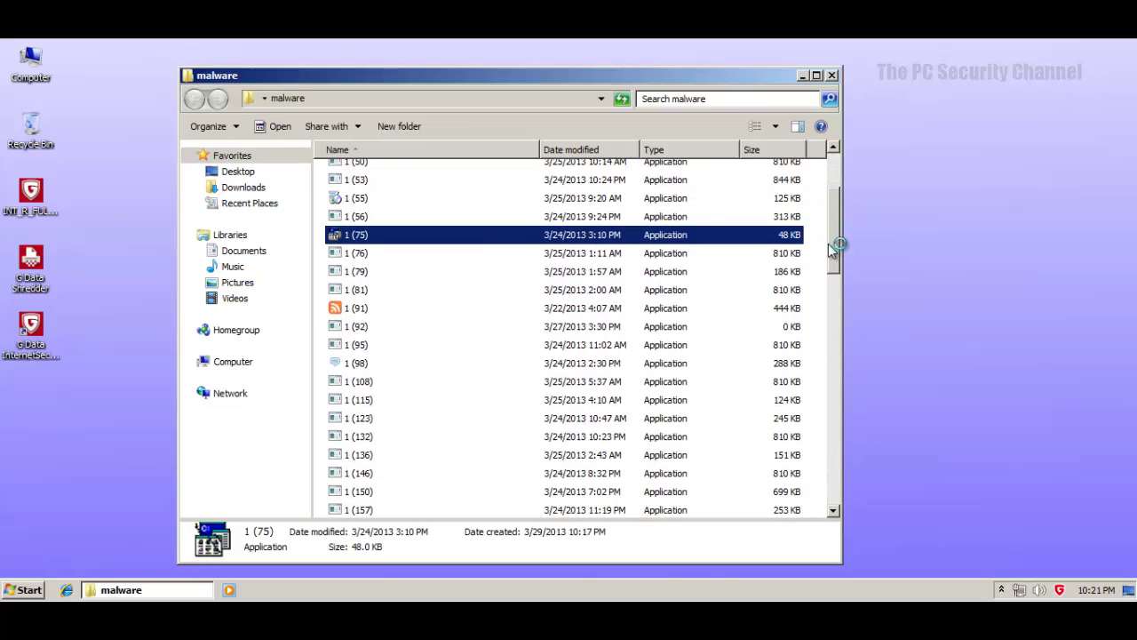
{"action": "left_click", "coordinate": [355, 346]}
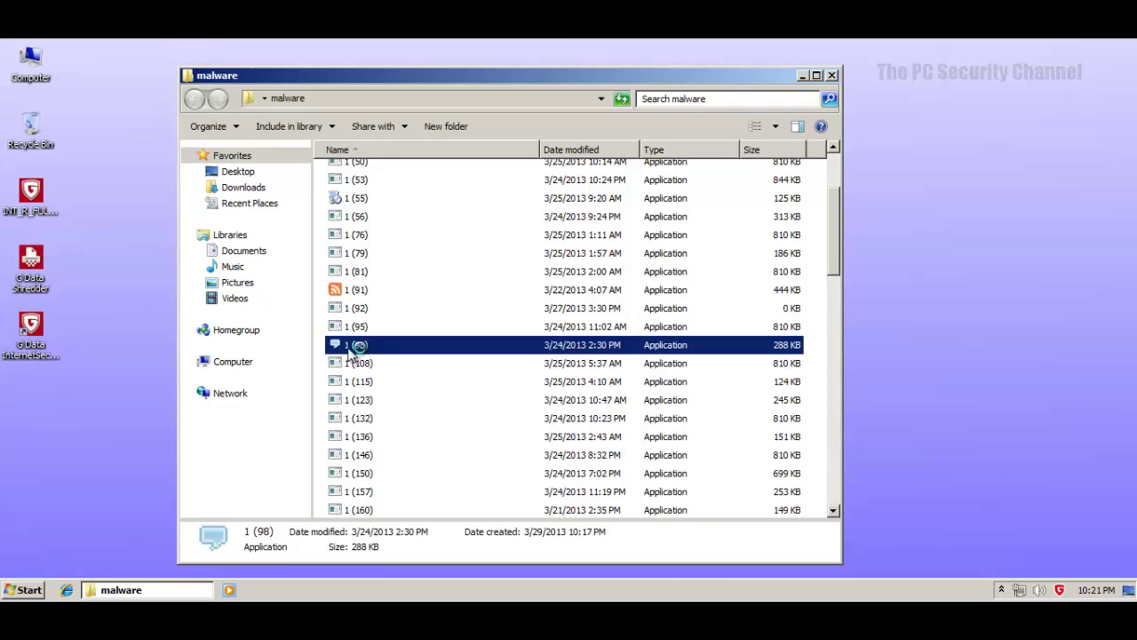
Step: Run the 1 (162) and 1 (237) samples from the malware folder
{"action": "left_click_drag", "start_coordinate": [830, 259], "coordinate": [830, 325]}
{"action": "left_click", "coordinate": [356, 279]}
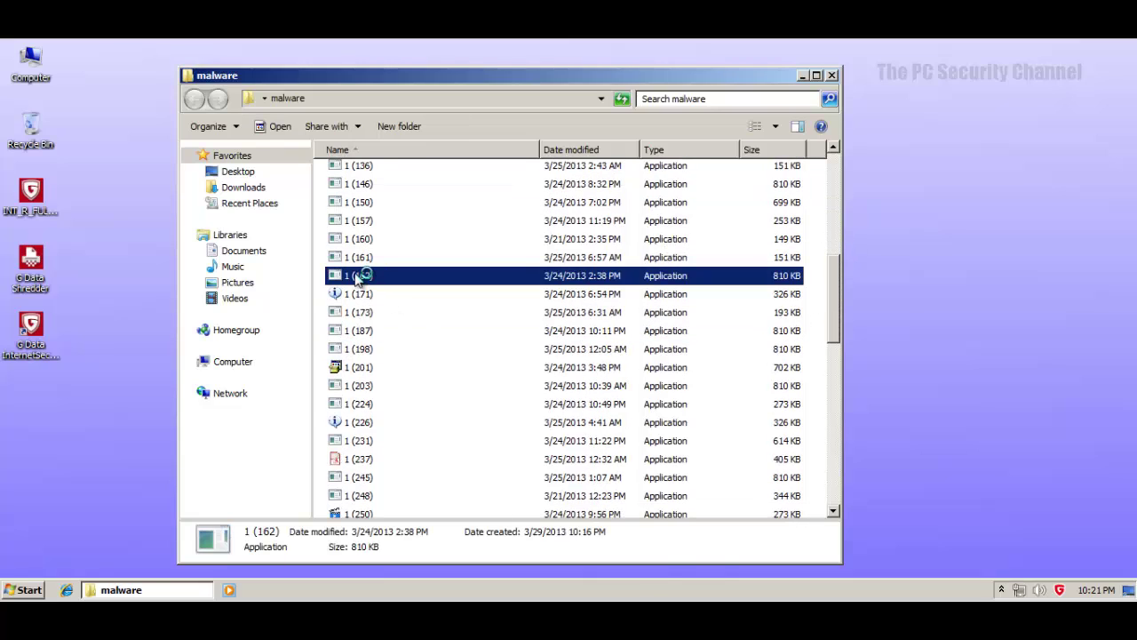
{"action": "left_click", "coordinate": [360, 460]}
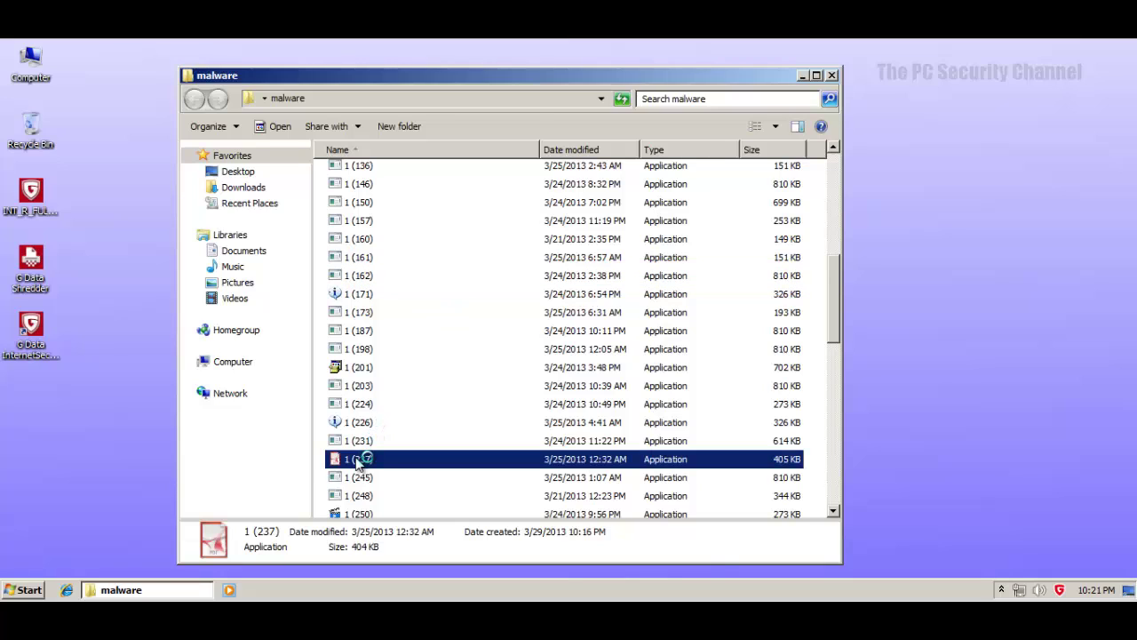
Step: Close the malware folder and open Windows Task Manager with processes from all users shown
{"action": "left_click", "coordinate": [832, 77]}
{"action": "right_click", "coordinate": [487, 594]}
{"action": "left_click", "coordinate": [500, 545]}
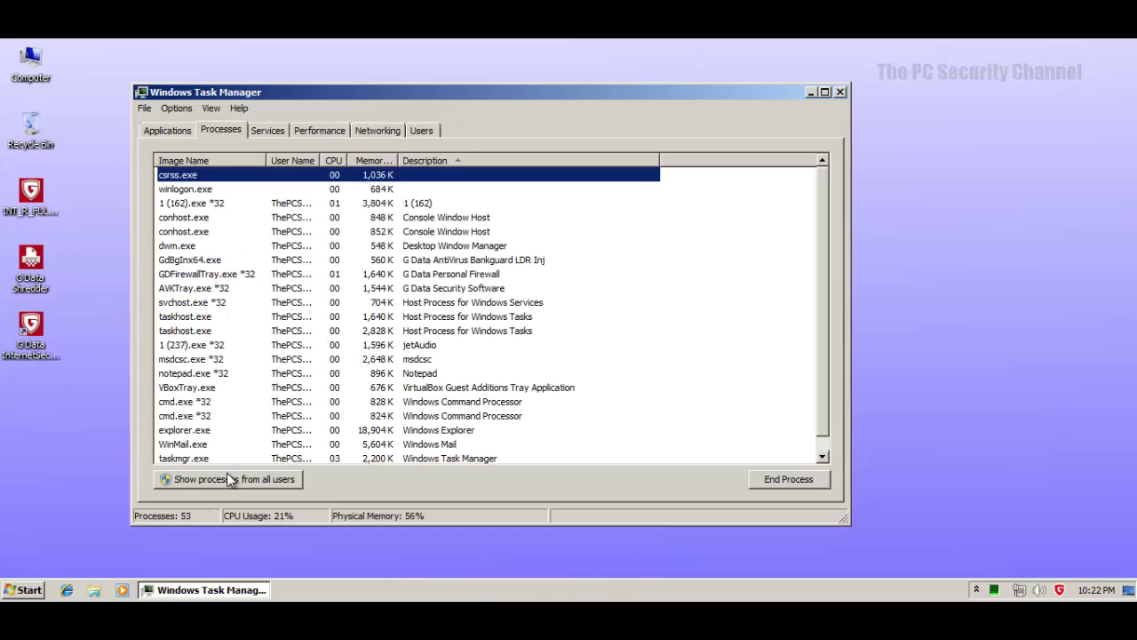
{"action": "left_click", "coordinate": [188, 347]}
{"action": "left_click", "coordinate": [228, 481]}
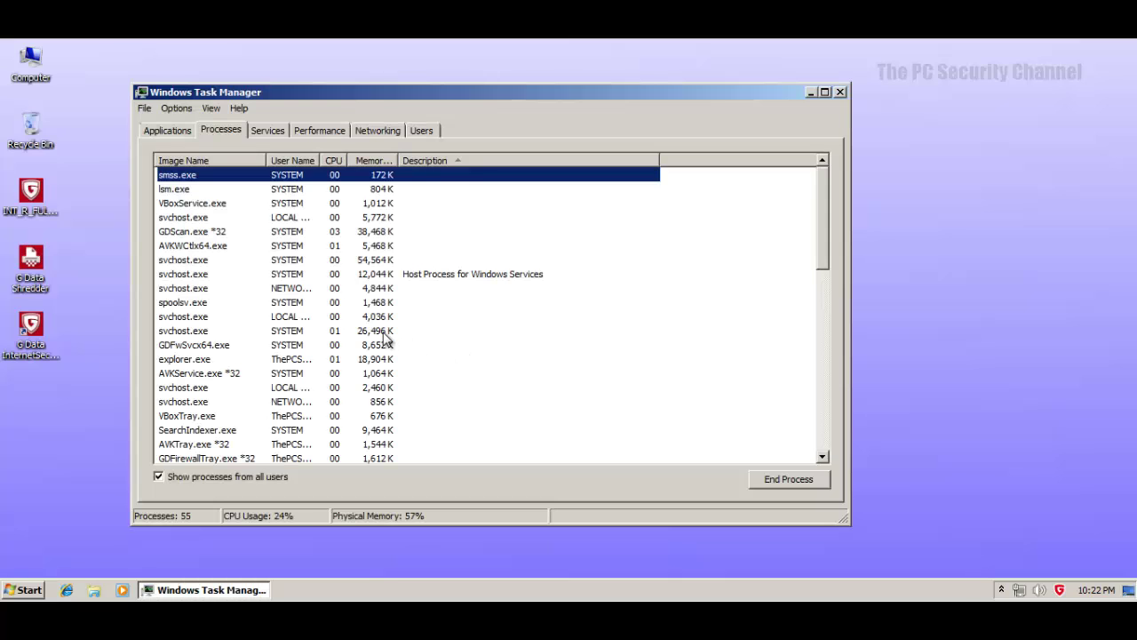
Step: Examine the full process list for malware samples still running, checking 1 (237).exe and 1 (162).exe, and close Task Manager
{"action": "left_click", "coordinate": [238, 335]}
{"action": "scroll", "coordinate": [240, 345], "scroll_direction": "down", "scroll_amount": 5}
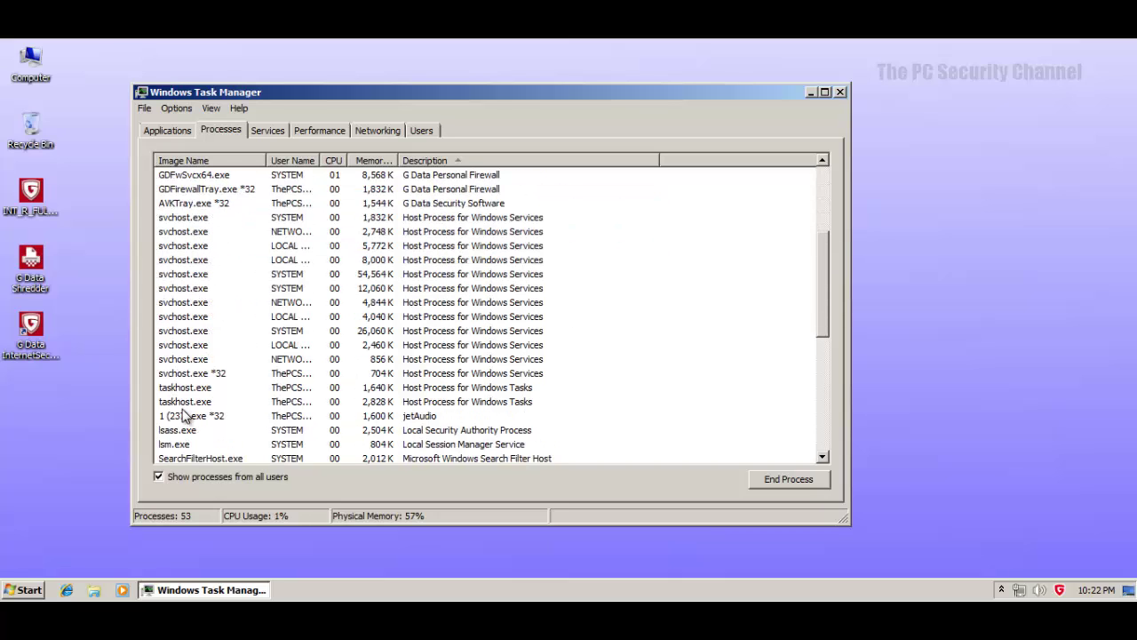
{"action": "left_click", "coordinate": [184, 415]}
{"action": "scroll", "coordinate": [223, 367], "scroll_direction": "down", "scroll_amount": 4}
{"action": "scroll", "coordinate": [225, 360], "scroll_direction": "down", "scroll_amount": 1}
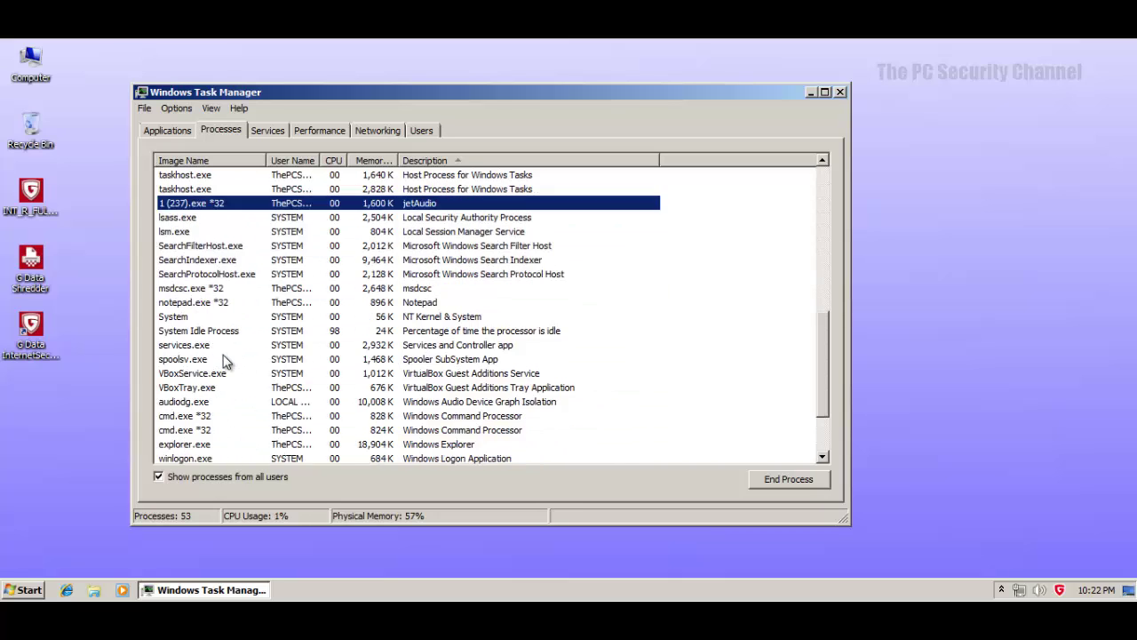
{"action": "scroll", "coordinate": [225, 359], "scroll_direction": "down", "scroll_amount": 2}
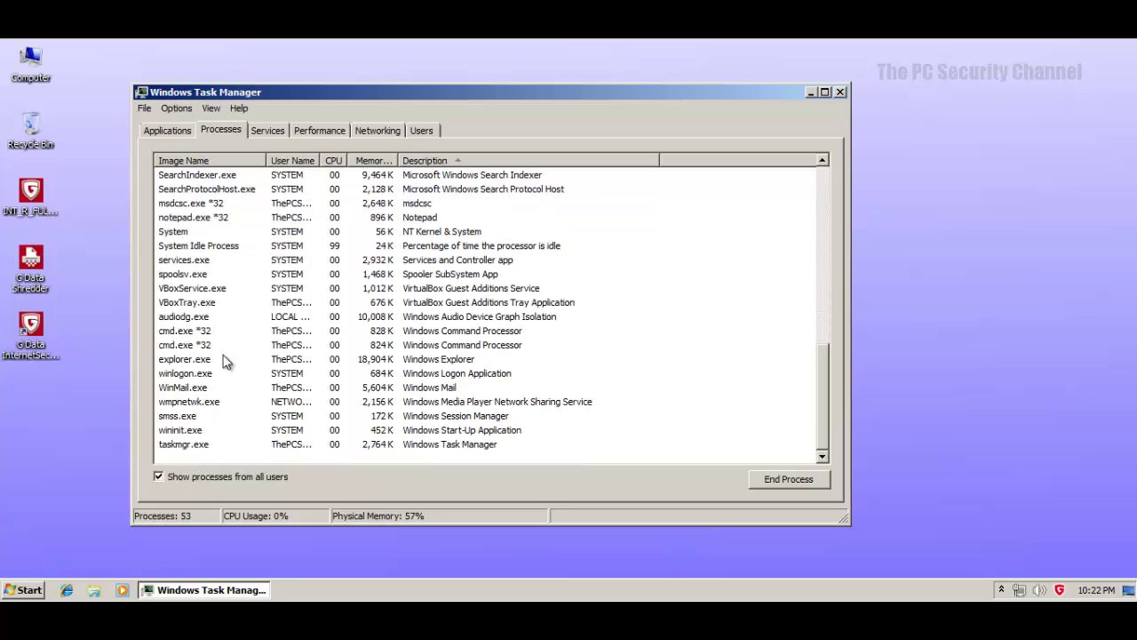
{"action": "scroll", "coordinate": [224, 354], "scroll_direction": "up", "scroll_amount": 4}
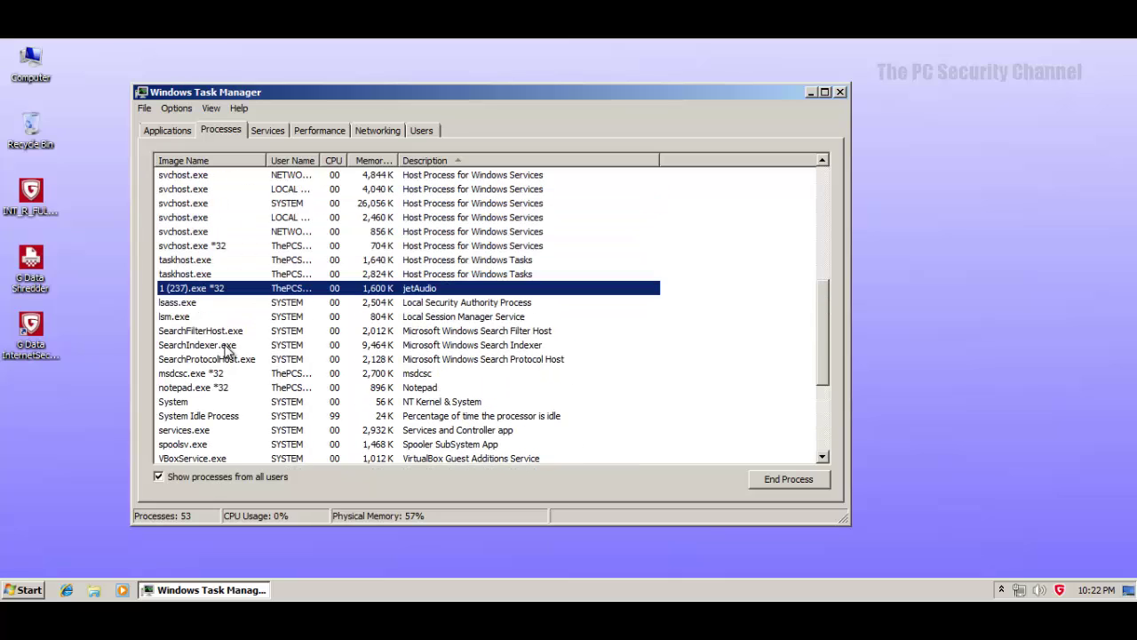
{"action": "scroll", "coordinate": [224, 344], "scroll_direction": "up", "scroll_amount": 7}
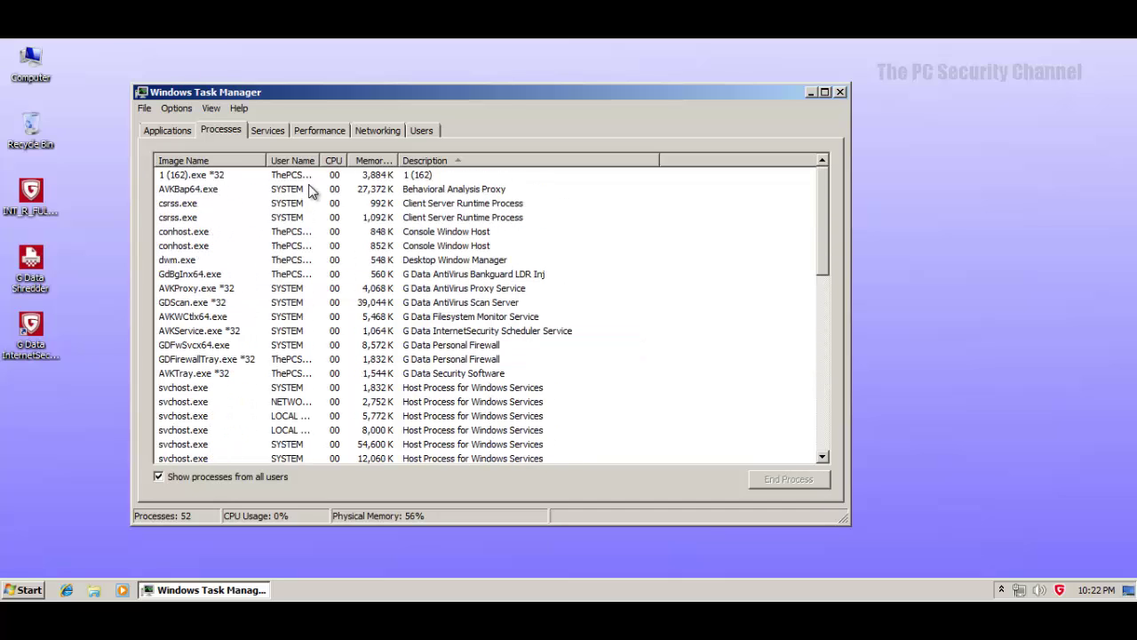
{"action": "left_click", "coordinate": [315, 177]}
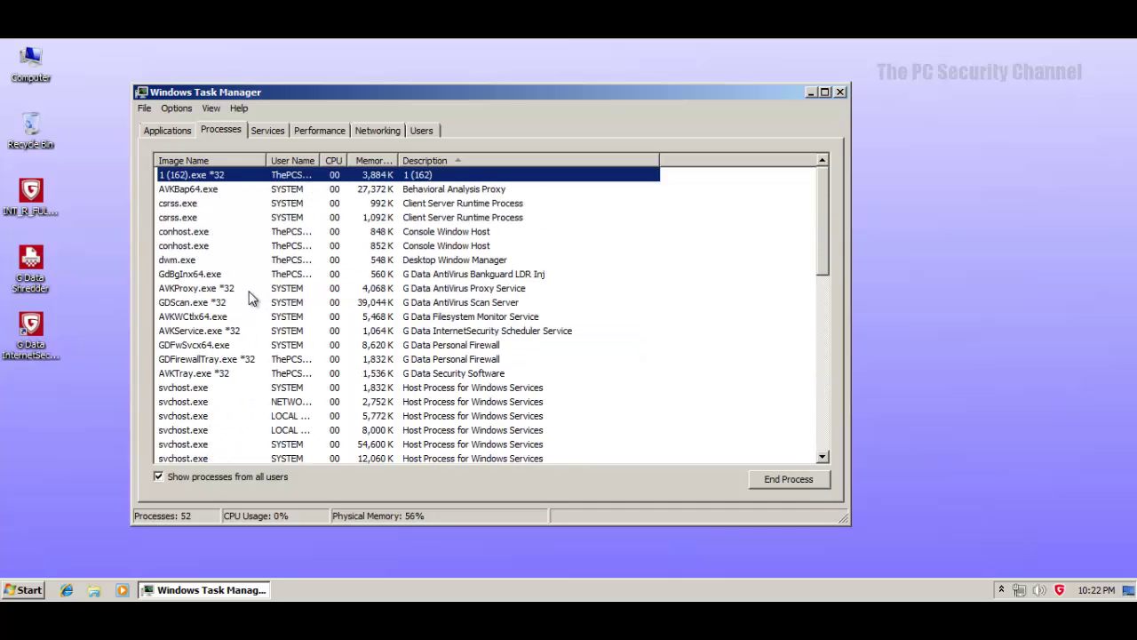
{"action": "scroll", "coordinate": [252, 298], "scroll_direction": "down", "scroll_amount": 7}
{"action": "scroll", "coordinate": [252, 297], "scroll_direction": "down", "scroll_amount": 3}
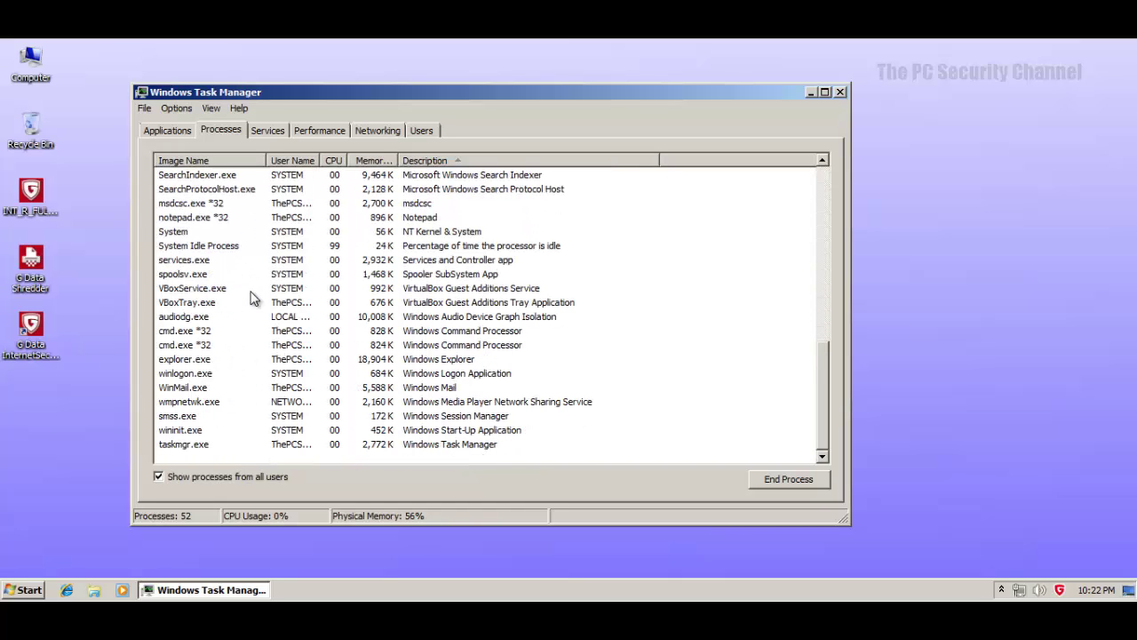
{"action": "left_click", "coordinate": [835, 96]}
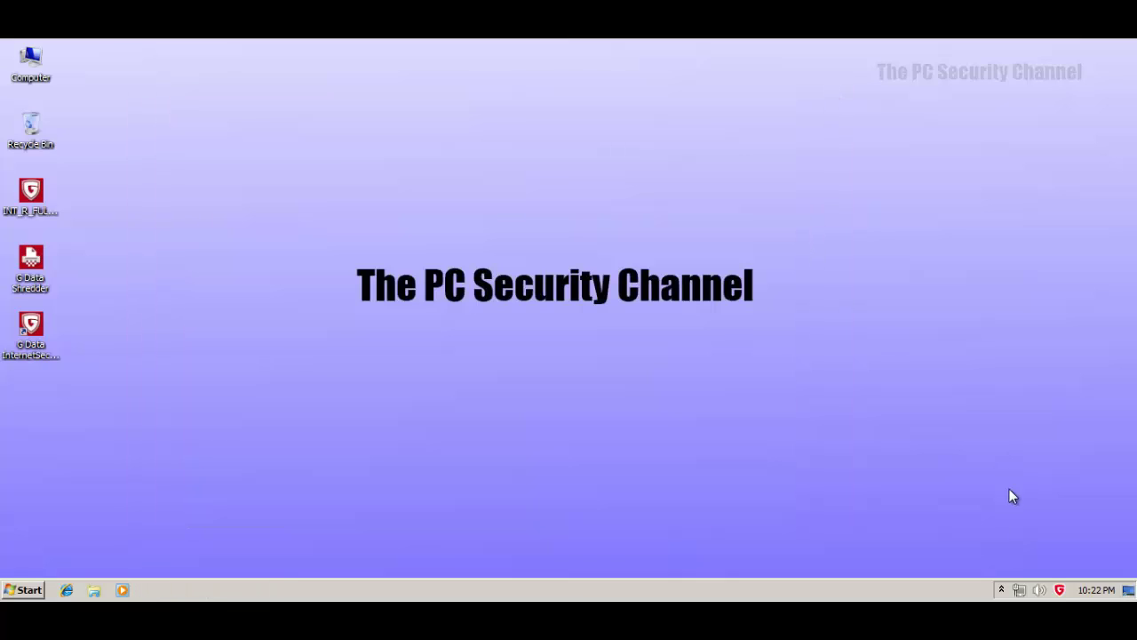
Step: Check the protection status in the G Data SecurityCenter and close it
{"action": "double_click", "coordinate": [1059, 591]}
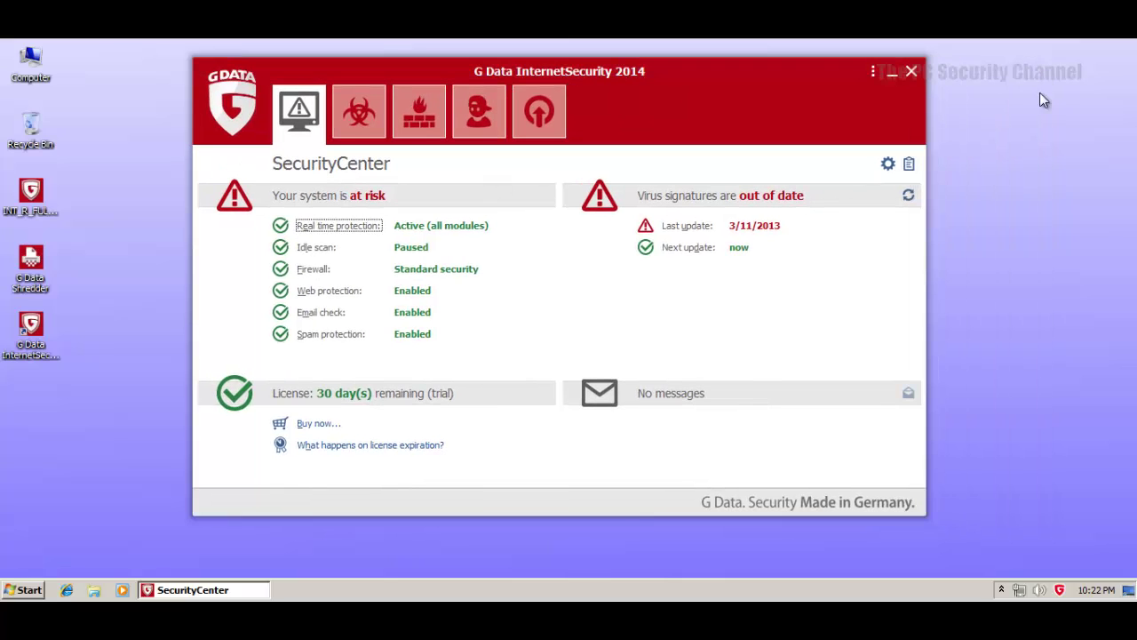
{"action": "left_click", "coordinate": [910, 71]}
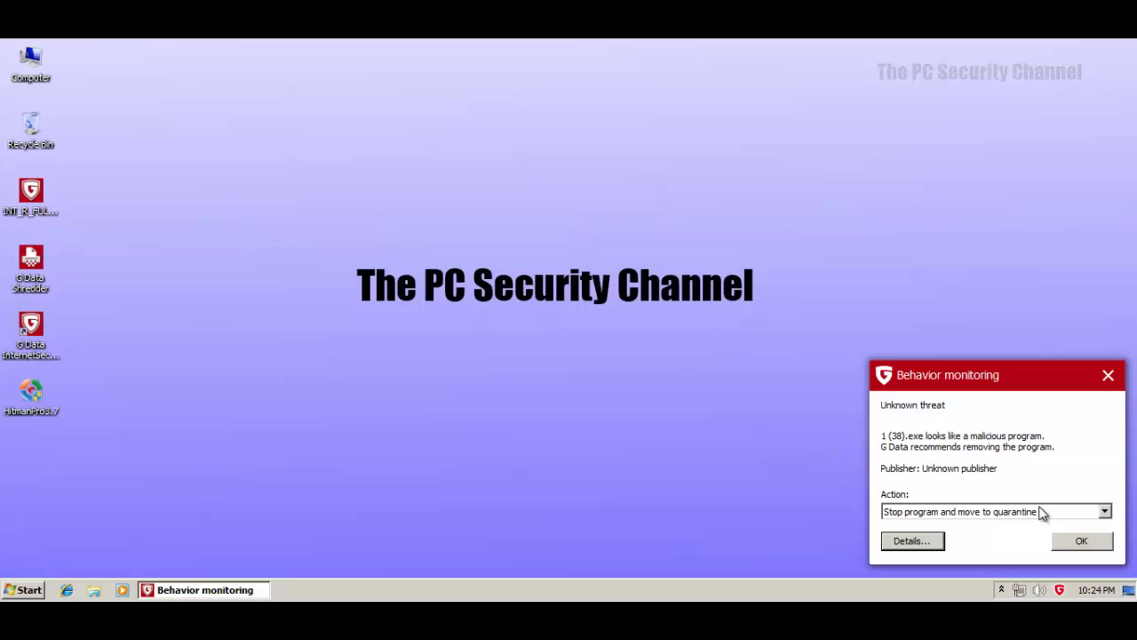
Step: Stop and quarantine 1 (38).exe, 1 (162).exe and 1 (75).exe from their Behavior monitoring alerts
{"action": "left_click", "coordinate": [944, 510]}
{"action": "left_click", "coordinate": [944, 511]}
{"action": "left_click", "coordinate": [1084, 544]}
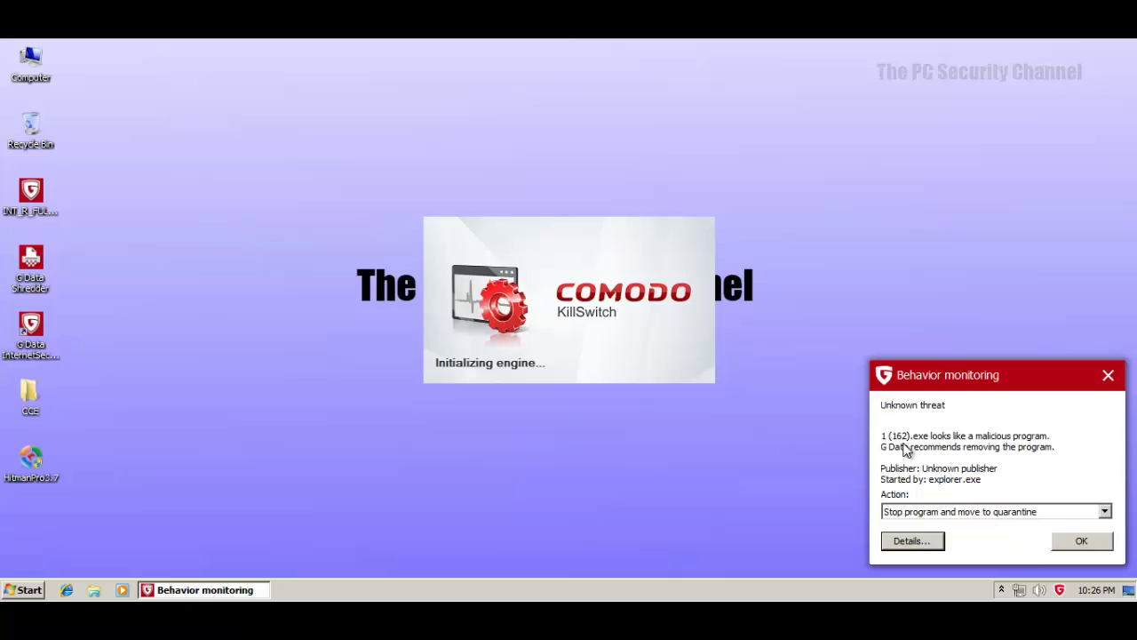
{"action": "left_click", "coordinate": [1070, 539]}
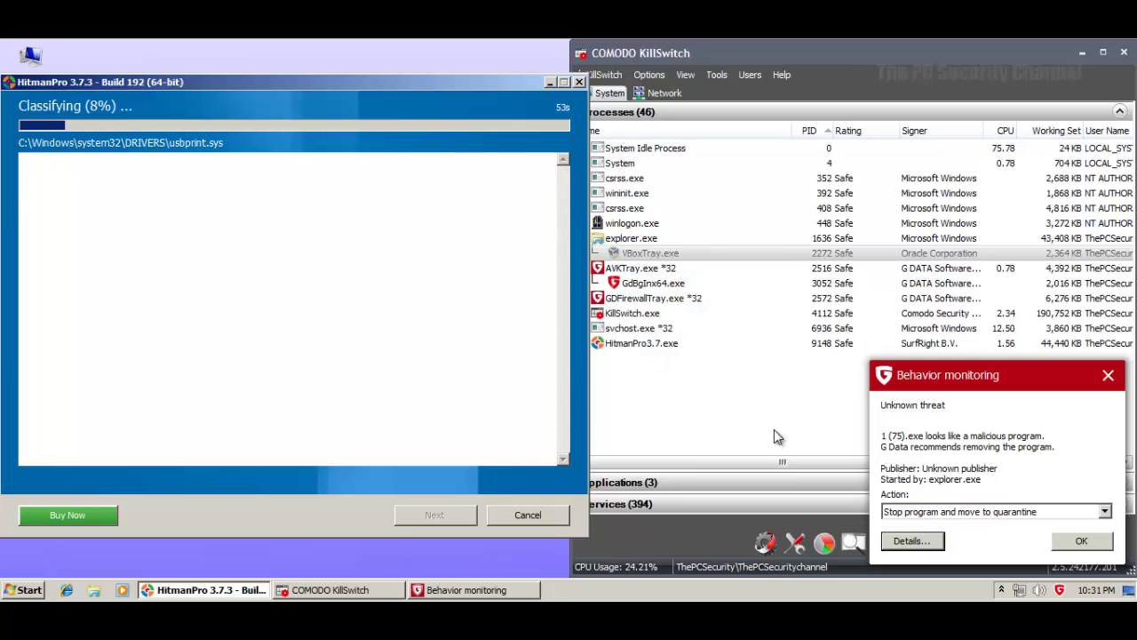
{"action": "left_click", "coordinate": [958, 379]}
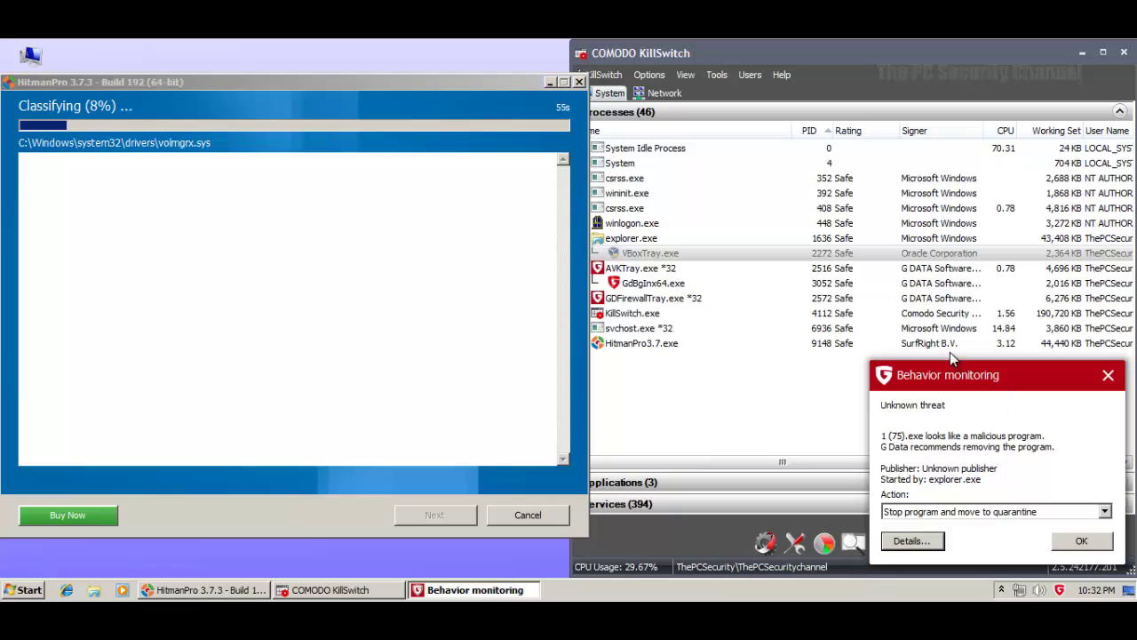
{"action": "left_click", "coordinate": [1080, 540]}
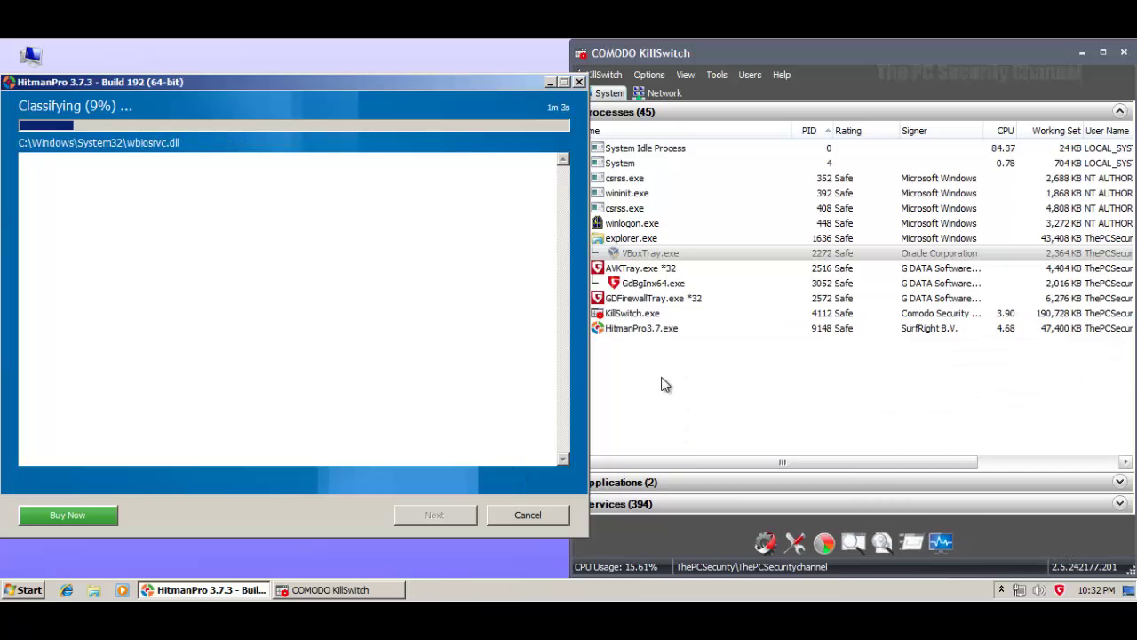
Step: Examine the COMODO KillSwitch process tree for active malware, expanding wininit.exe, System Idle Process, System and AVKTray.exe
{"action": "left_click", "coordinate": [655, 298]}
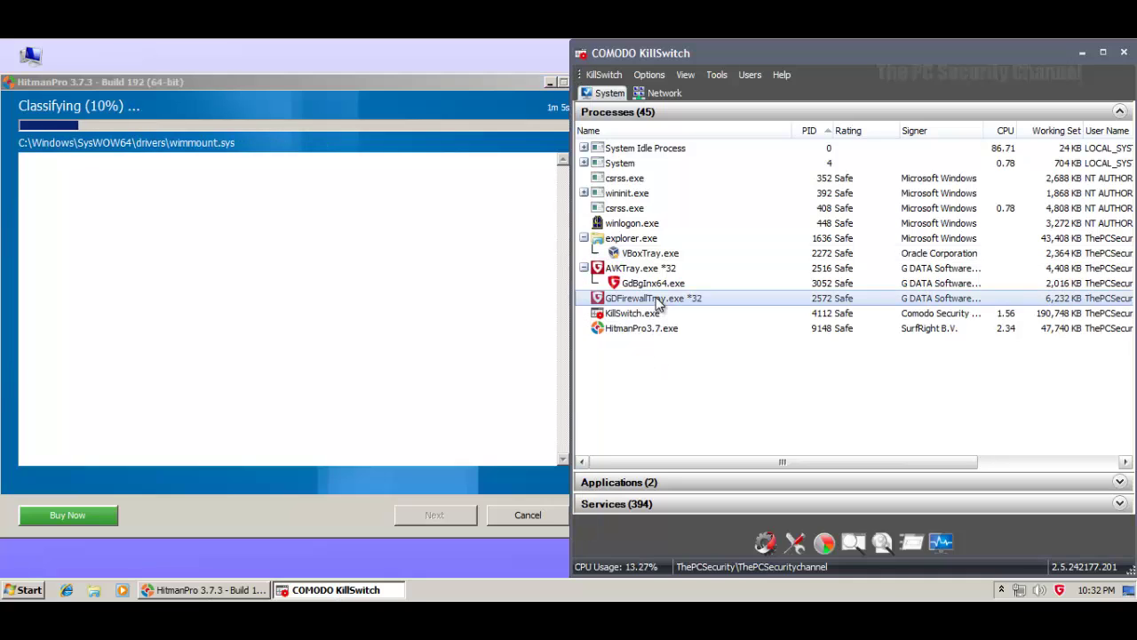
{"action": "left_click", "coordinate": [584, 267]}
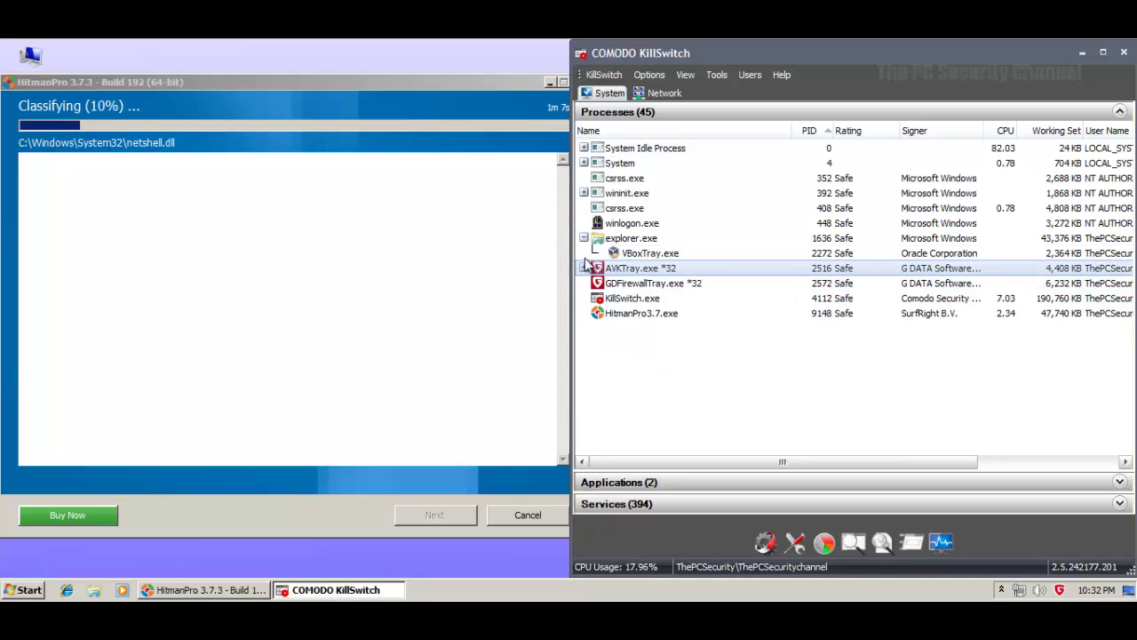
{"action": "left_click", "coordinate": [584, 239]}
{"action": "left_click", "coordinate": [583, 239]}
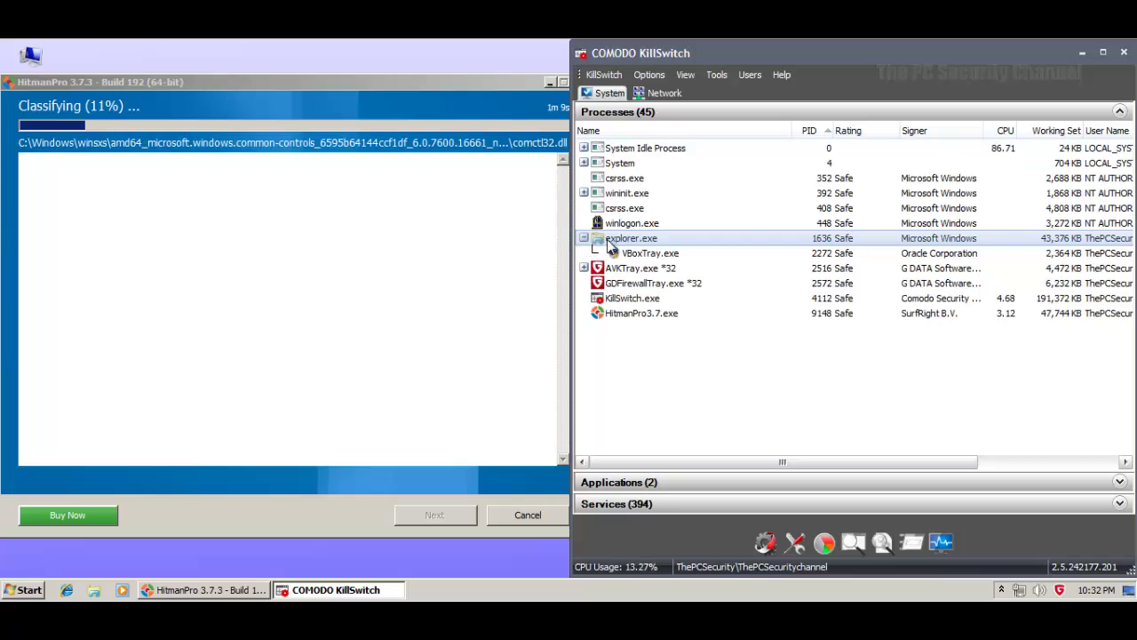
{"action": "left_click", "coordinate": [585, 193]}
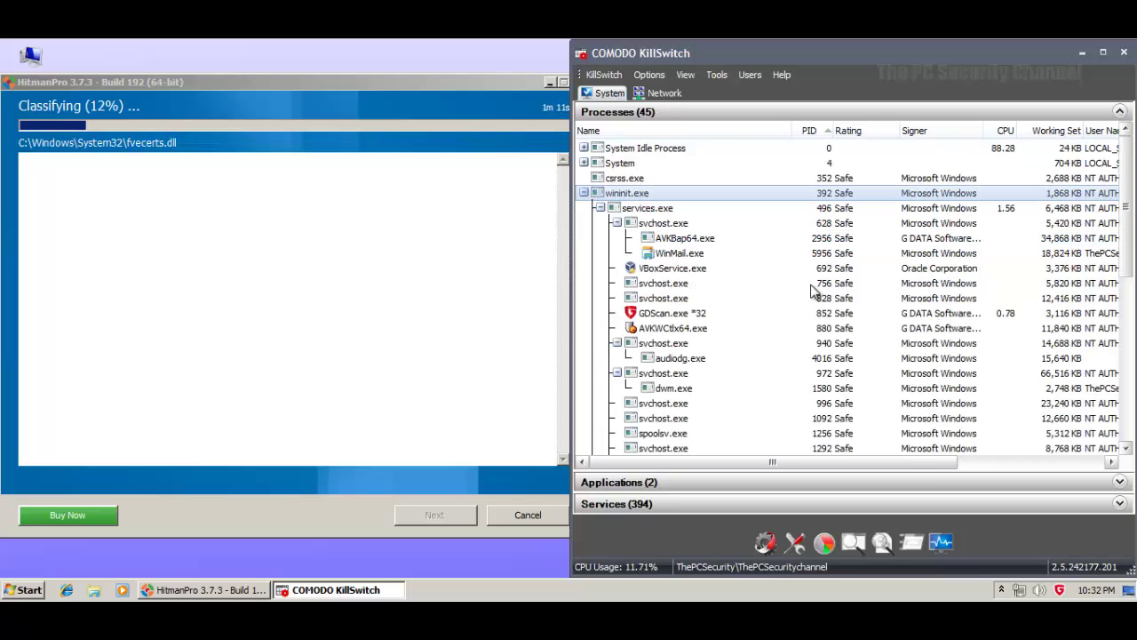
{"action": "scroll", "coordinate": [817, 289], "scroll_direction": "down", "scroll_amount": 8}
{"action": "scroll", "coordinate": [817, 289], "scroll_direction": "up", "scroll_amount": 8}
{"action": "left_click", "coordinate": [585, 148]}
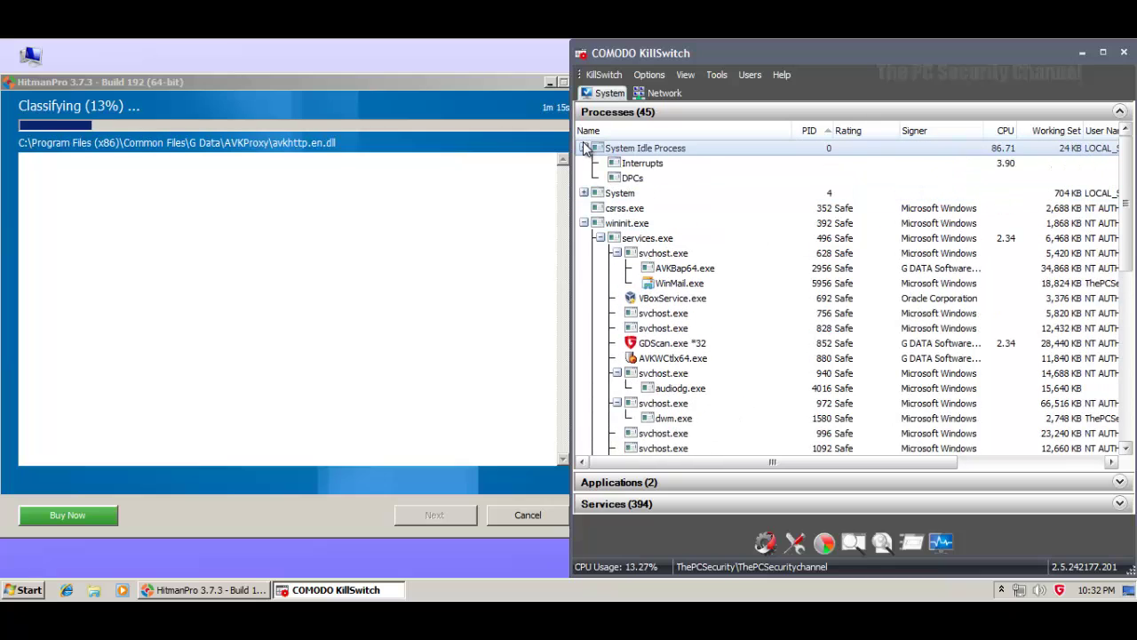
{"action": "left_click", "coordinate": [583, 194]}
{"action": "scroll", "coordinate": [734, 233], "scroll_direction": "down", "scroll_amount": 8}
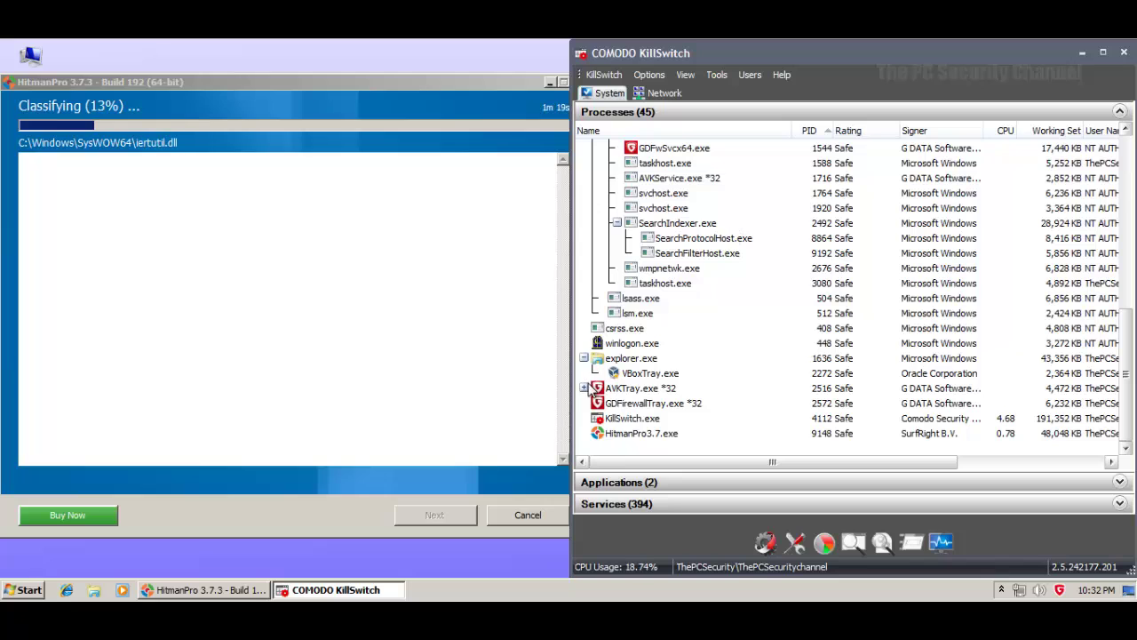
{"action": "left_click", "coordinate": [585, 389]}
{"action": "scroll", "coordinate": [622, 373], "scroll_direction": "up", "scroll_amount": 10}
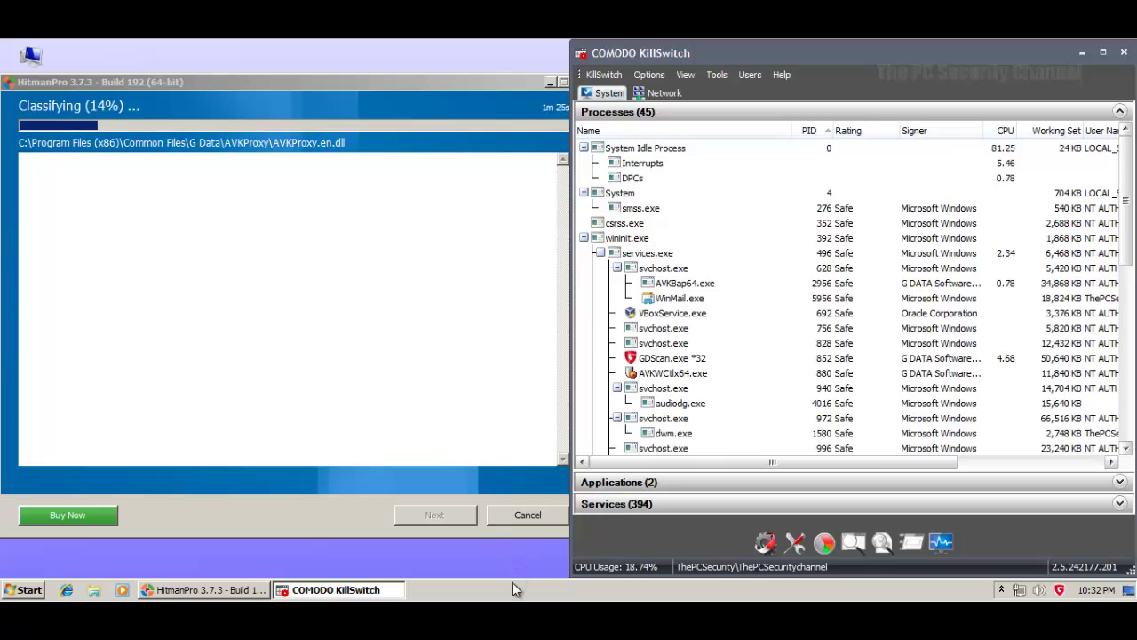
Step: Switch to the HitmanPro scan, review its scan results and close it without removing the detected items
{"action": "left_click_drag", "start_coordinate": [972, 54], "coordinate": [853, 98]}
{"action": "left_click_drag", "start_coordinate": [1135, 98], "coordinate": [1135, 98]}
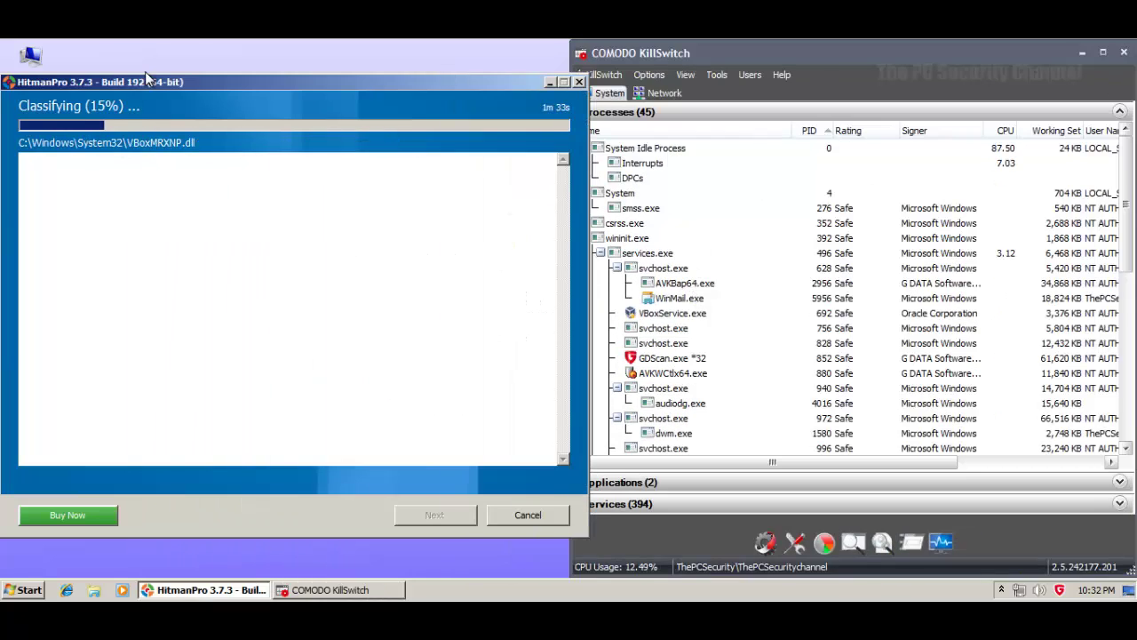
{"action": "left_click_drag", "start_coordinate": [147, 76], "coordinate": [190, 83]}
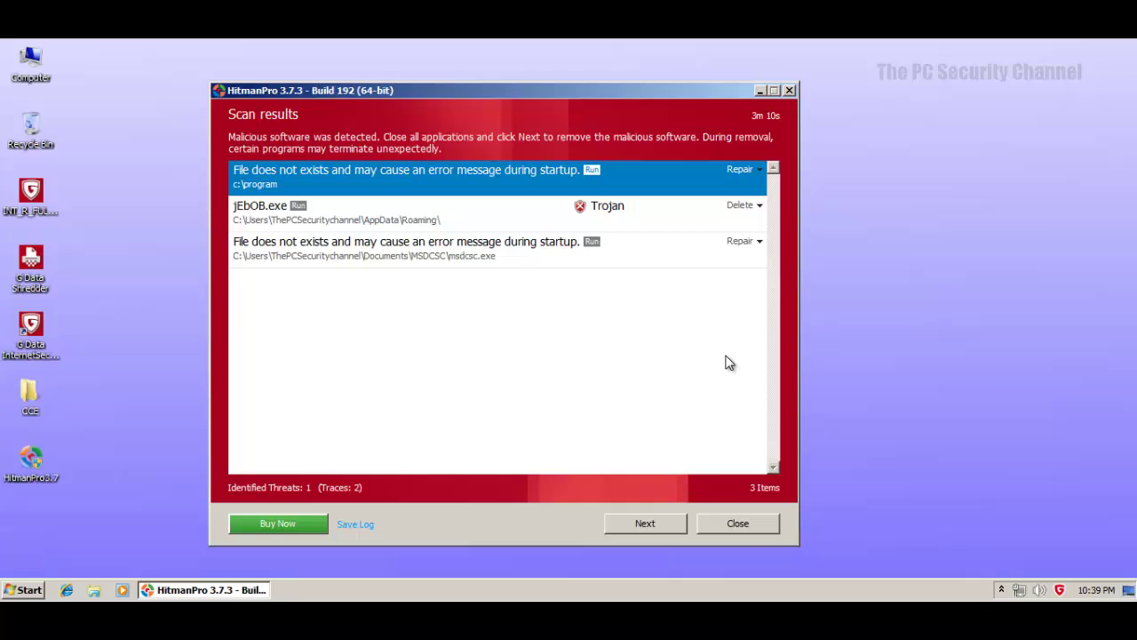
{"action": "left_click", "coordinate": [736, 524]}
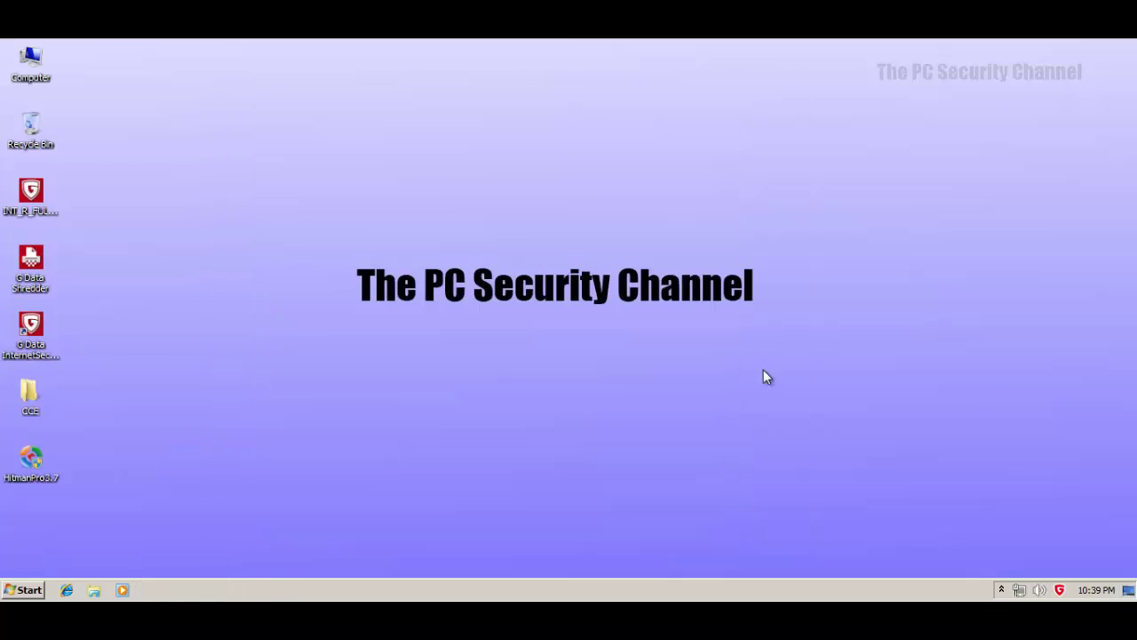
Step: Reopen the G Data SecurityCenter and review the protection modules and virus signature status
{"action": "double_click", "coordinate": [1063, 589]}
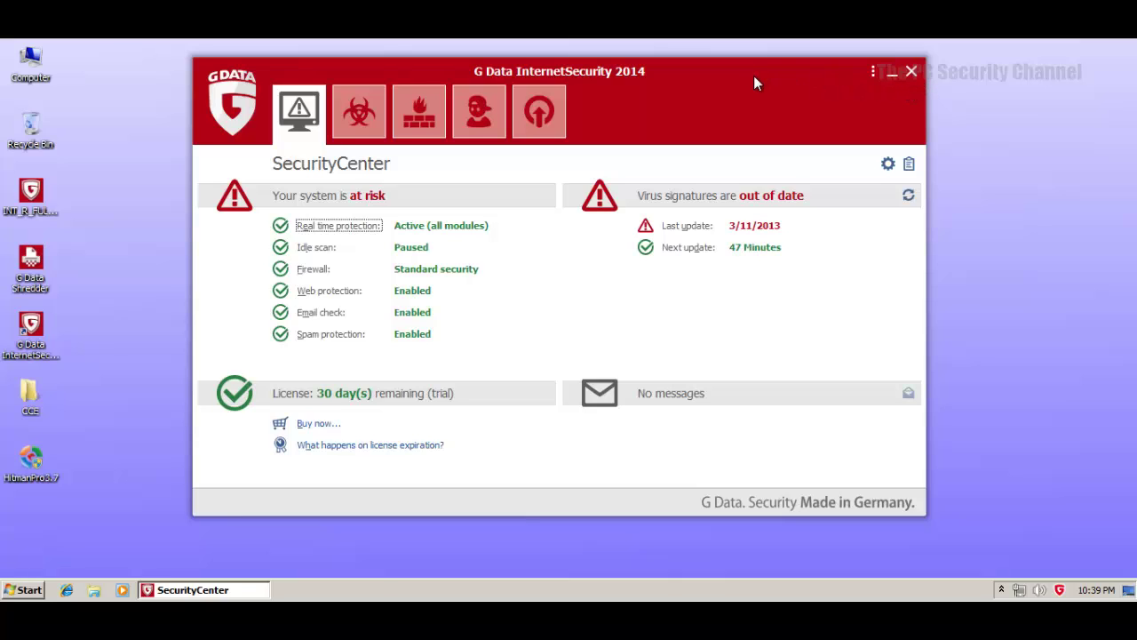
{"action": "left_click_drag", "start_coordinate": [754, 76], "coordinate": [752, 82]}
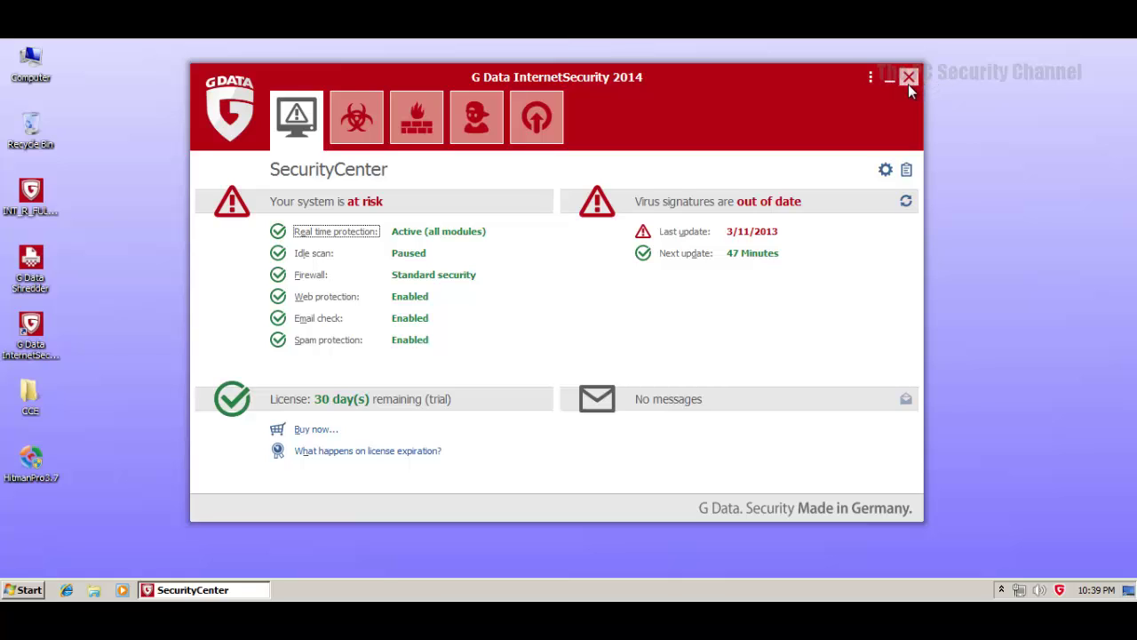
{"action": "left_click_drag", "start_coordinate": [805, 84], "coordinate": [819, 109]}
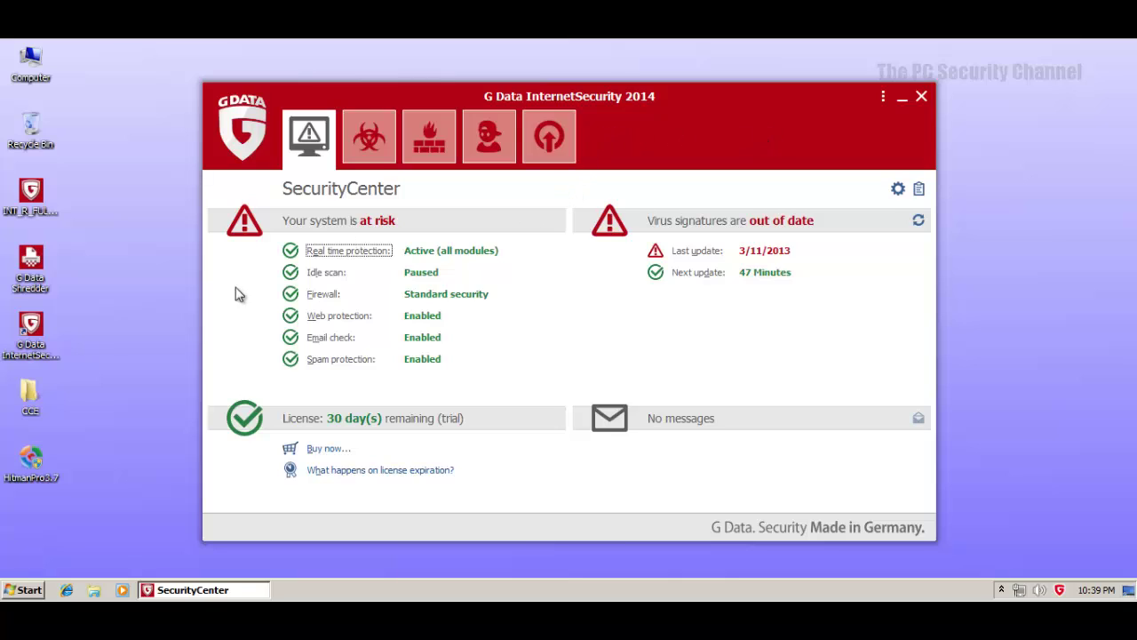
{"action": "key", "text": "Tab"}
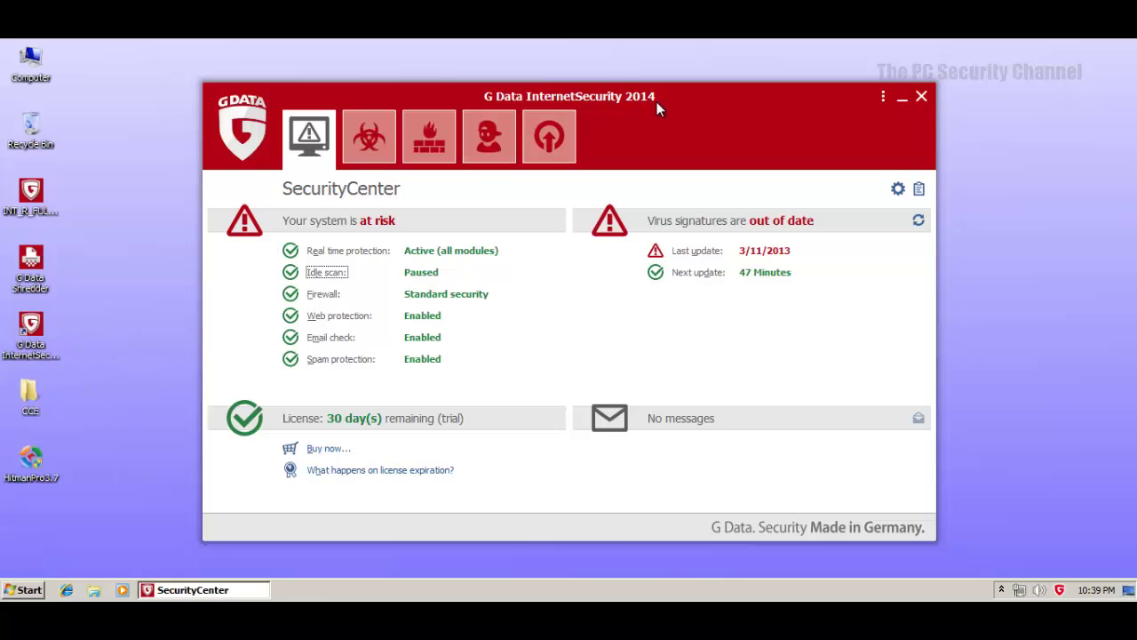